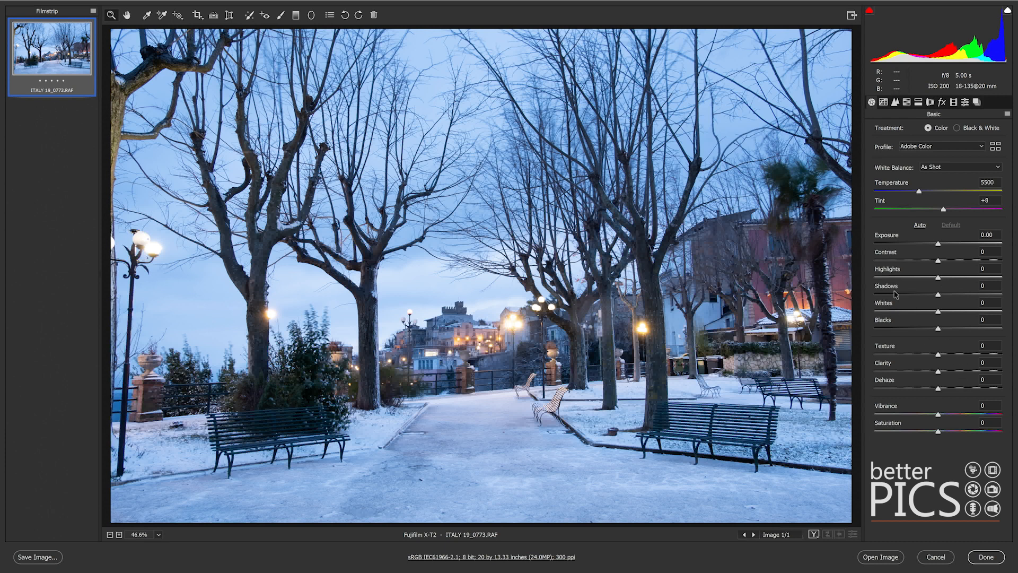
Adjust the photo's tone to Contrast +15, Highlights -67, Exposure -0.40 and Shadows +46.
{"action": "left_click", "coordinate": [949, 265]}
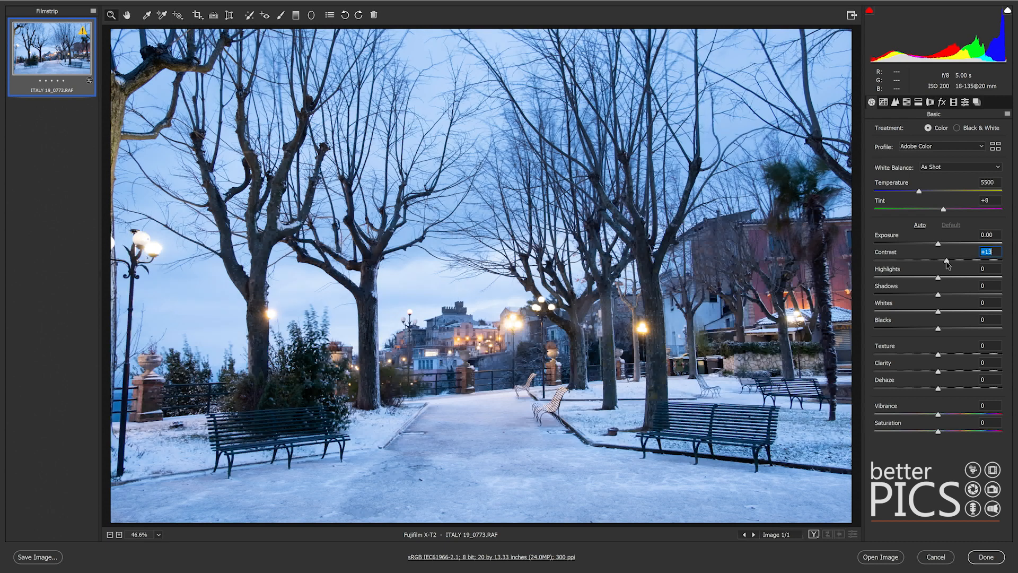
{"action": "left_click_drag", "start_coordinate": [949, 261], "coordinate": [948, 261]}
{"action": "left_click", "coordinate": [898, 278]}
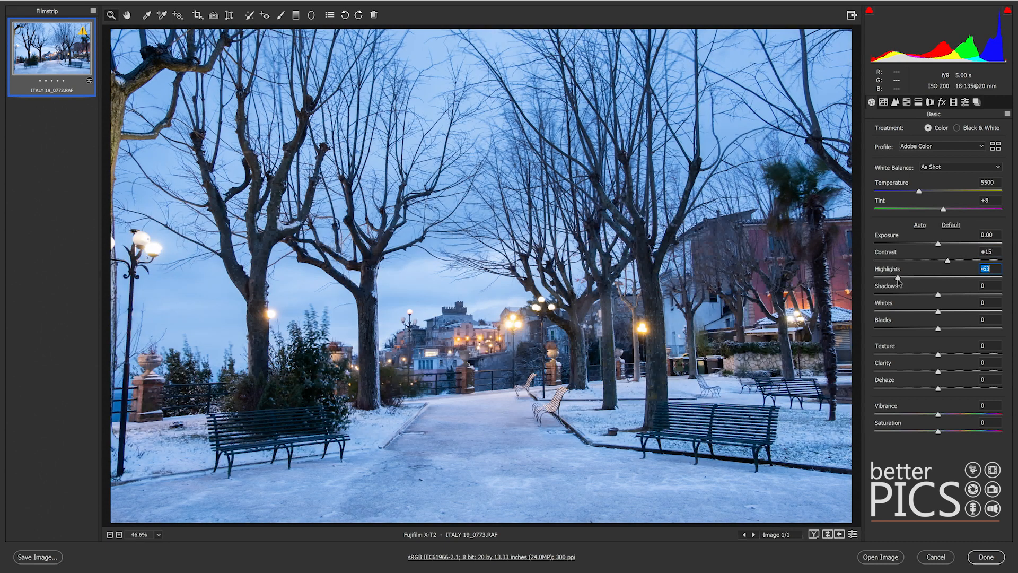
{"action": "left_click_drag", "start_coordinate": [900, 279], "coordinate": [897, 282]}
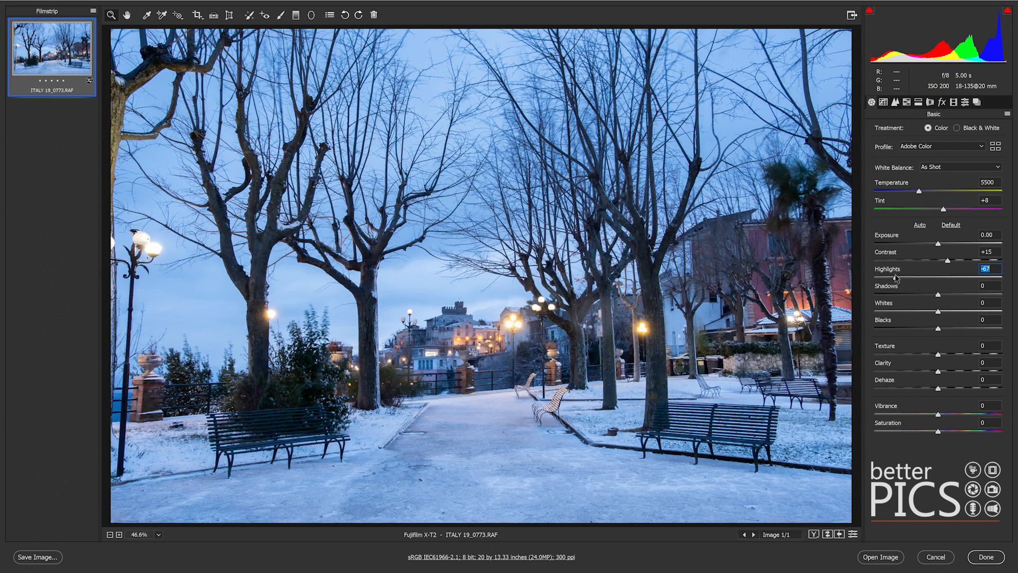
{"action": "left_click_drag", "start_coordinate": [938, 245], "coordinate": [934, 247]}
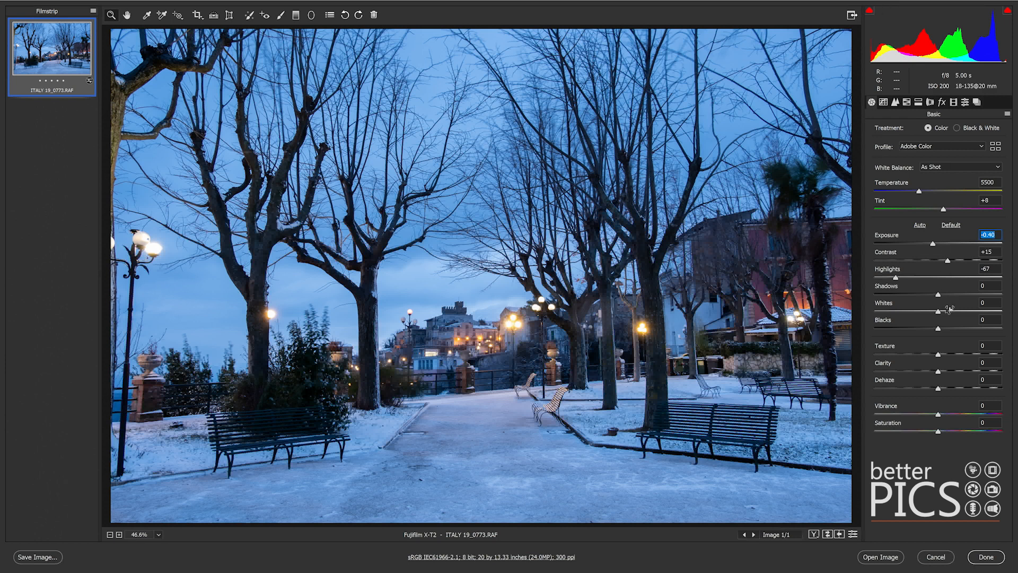
{"action": "left_click_drag", "start_coordinate": [949, 296], "coordinate": [968, 296]}
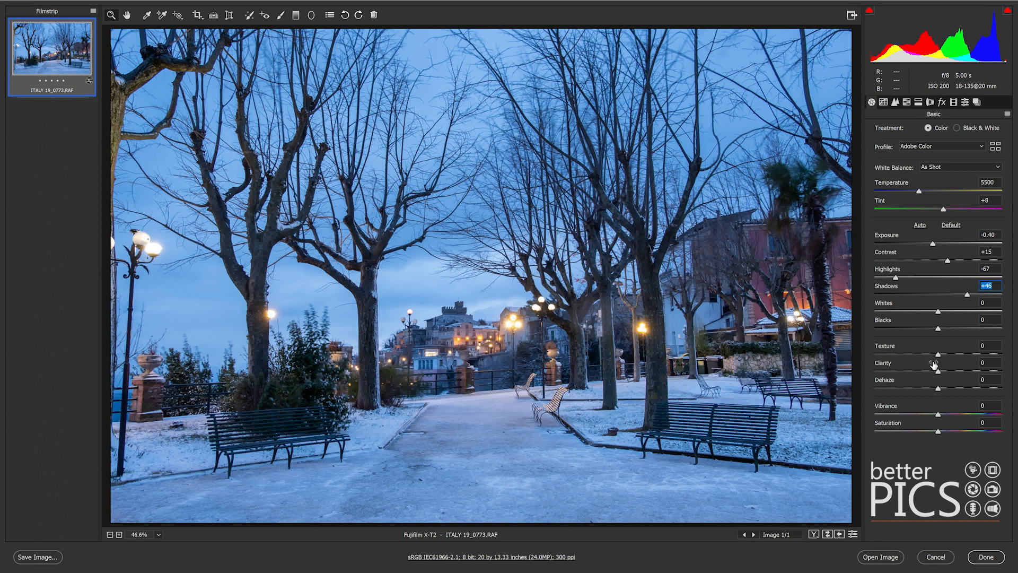
Refine the photo's presence and colour with Texture +4, Clarity +3, Vibrance +23, Saturation +9 and Contrast +18.
{"action": "left_click_drag", "start_coordinate": [938, 372], "coordinate": [944, 359]}
{"action": "left_click", "coordinate": [947, 414]}
{"action": "left_click_drag", "start_coordinate": [949, 417], "coordinate": [952, 418]}
{"action": "left_click", "coordinate": [944, 432]}
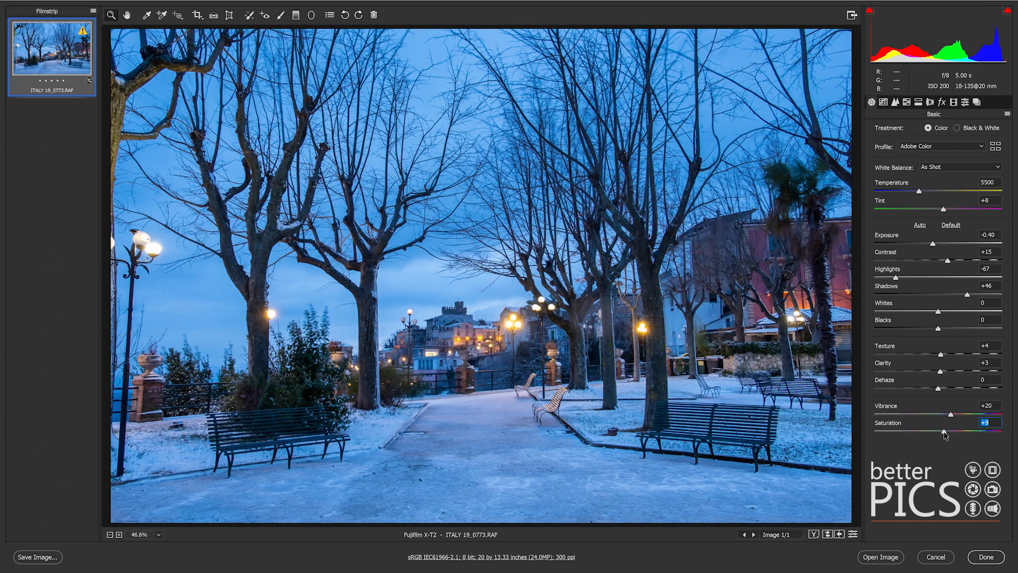
{"action": "left_click_drag", "start_coordinate": [951, 417], "coordinate": [953, 418]}
{"action": "left_click_drag", "start_coordinate": [948, 262], "coordinate": [950, 263]}
Sharpen the photo with an Amount of 54 and a Masking value of 85.
{"action": "left_click", "coordinate": [897, 102]}
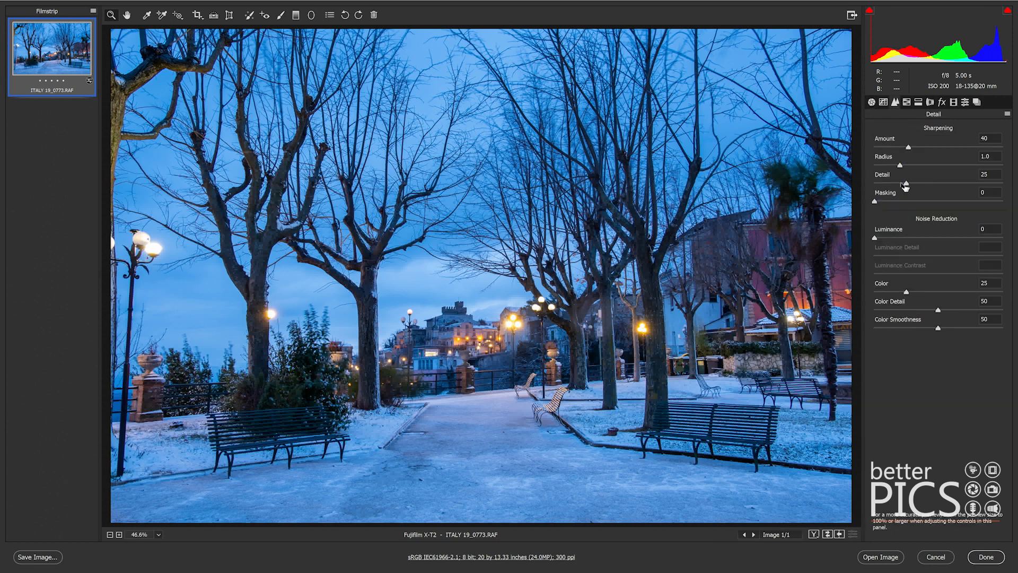
{"action": "left_click", "coordinate": [918, 149]}
{"action": "left_click", "coordinate": [949, 202]}
{"action": "left_click_drag", "start_coordinate": [949, 202], "coordinate": [985, 204]}
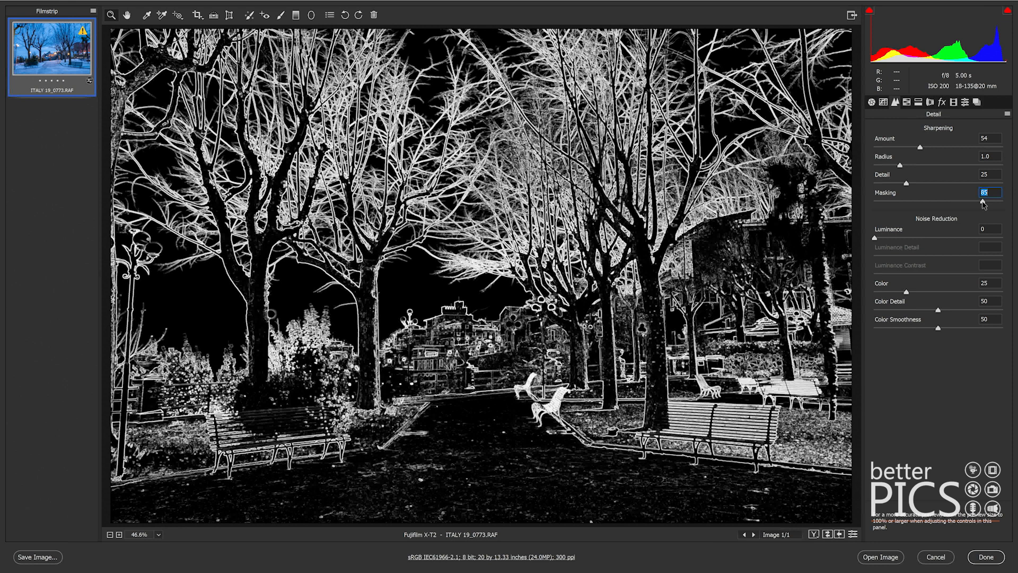
{"action": "left_click_drag", "start_coordinate": [984, 205], "coordinate": [984, 205]}
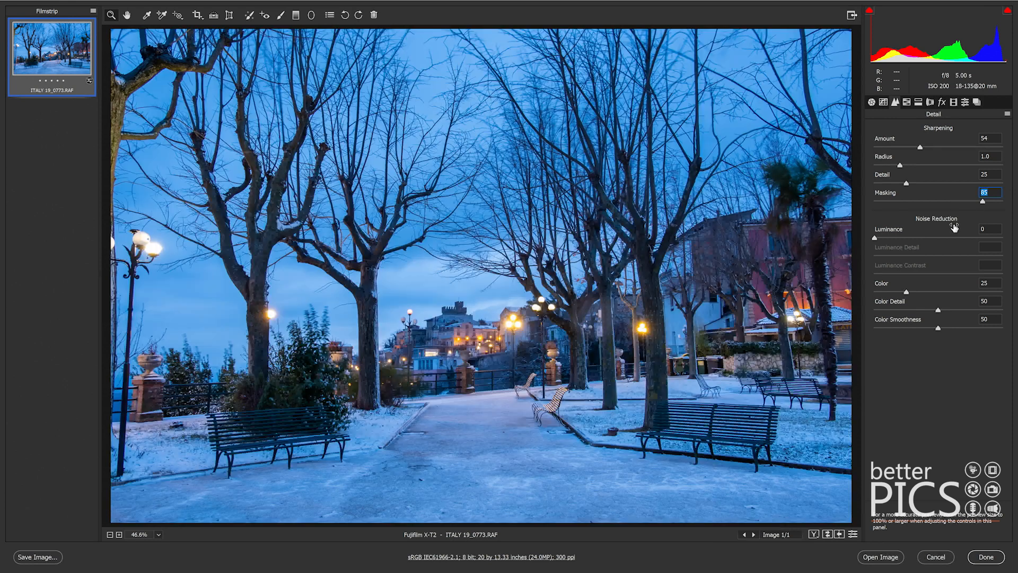
{"action": "left_click", "coordinate": [931, 102]}
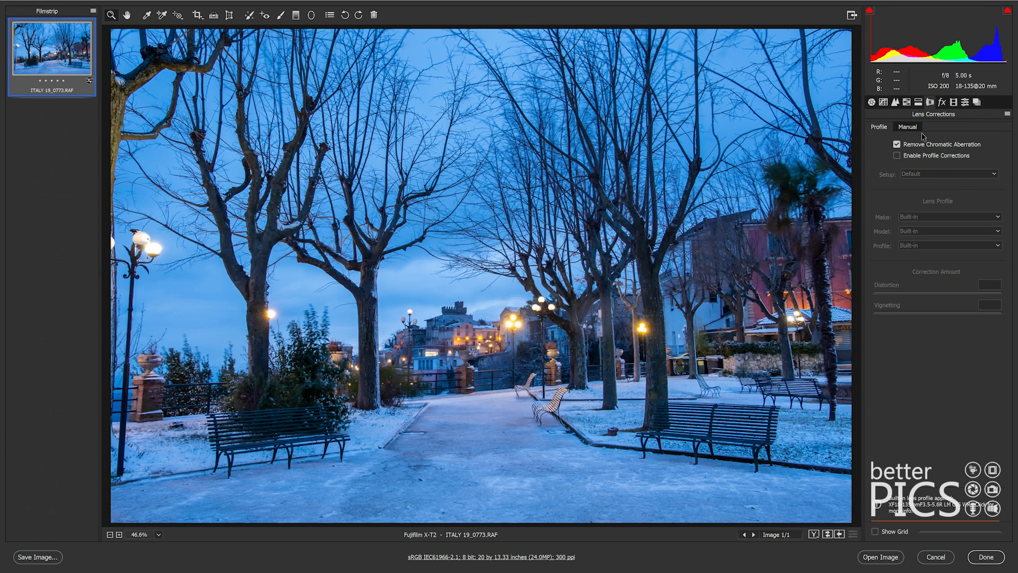
{"action": "left_click", "coordinate": [942, 102]}
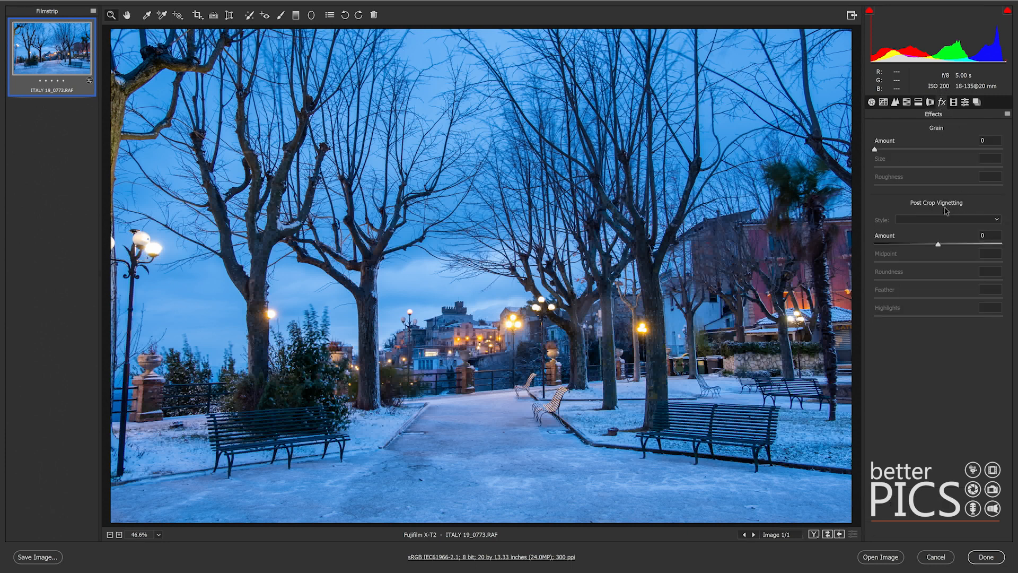
{"action": "left_click", "coordinate": [872, 104]}
{"action": "left_click", "coordinate": [872, 102]}
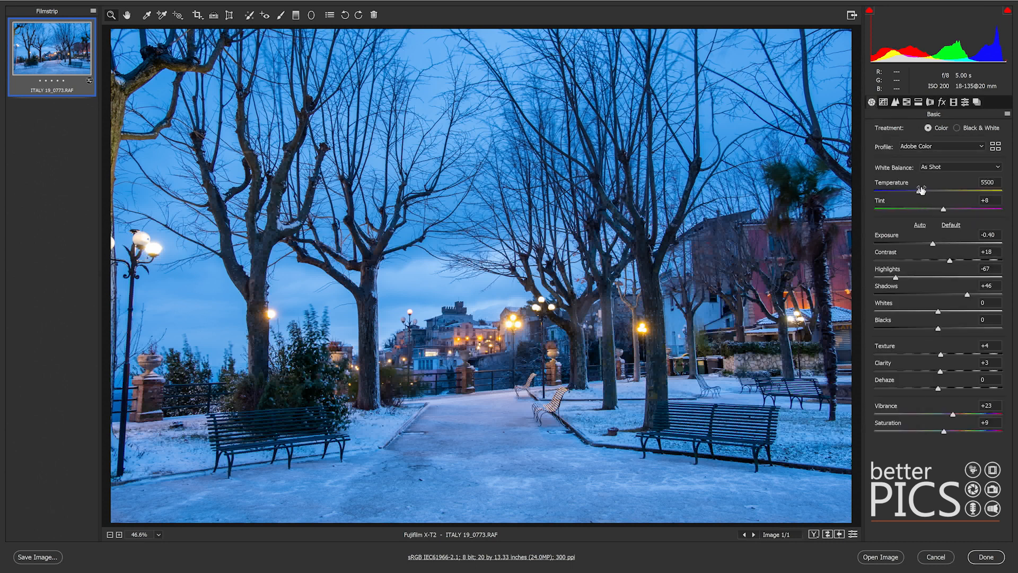
Try a cooler white balance temperature of 5300 and return the white balance to As Shot.
{"action": "mouse_move", "coordinate": [920, 194]}
{"action": "left_mouse_down"}
{"action": "mouse_move", "coordinate": [940, 192]}
{"action": "mouse_move", "coordinate": [918, 196]}
{"action": "left_mouse_up"}
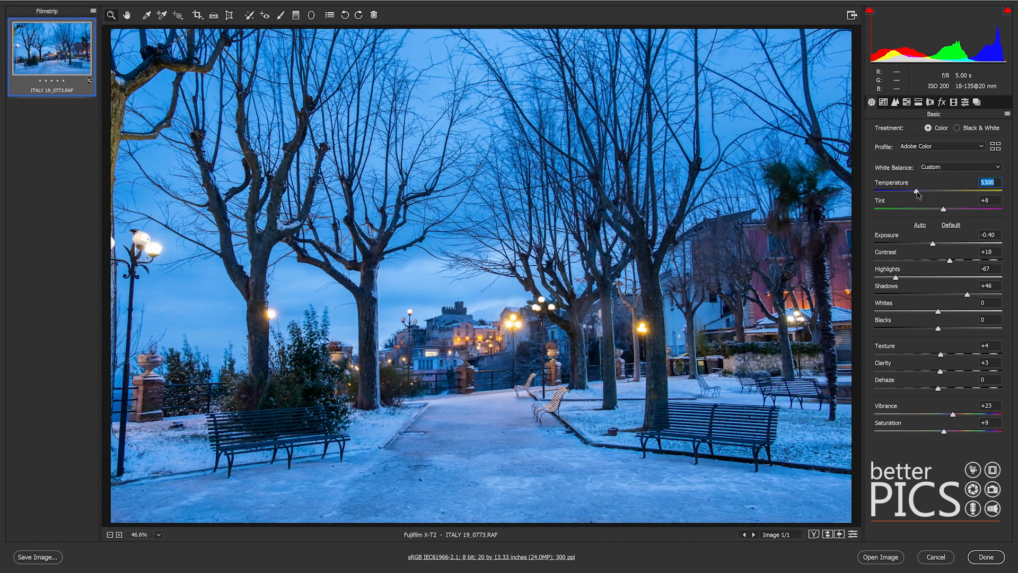
{"action": "left_click", "coordinate": [956, 168]}
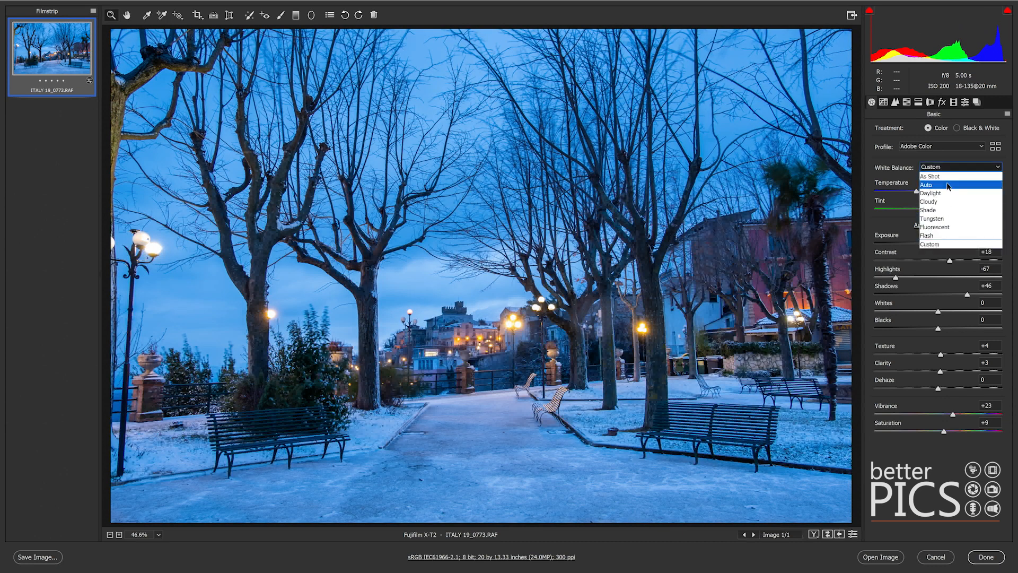
{"action": "left_click", "coordinate": [949, 175]}
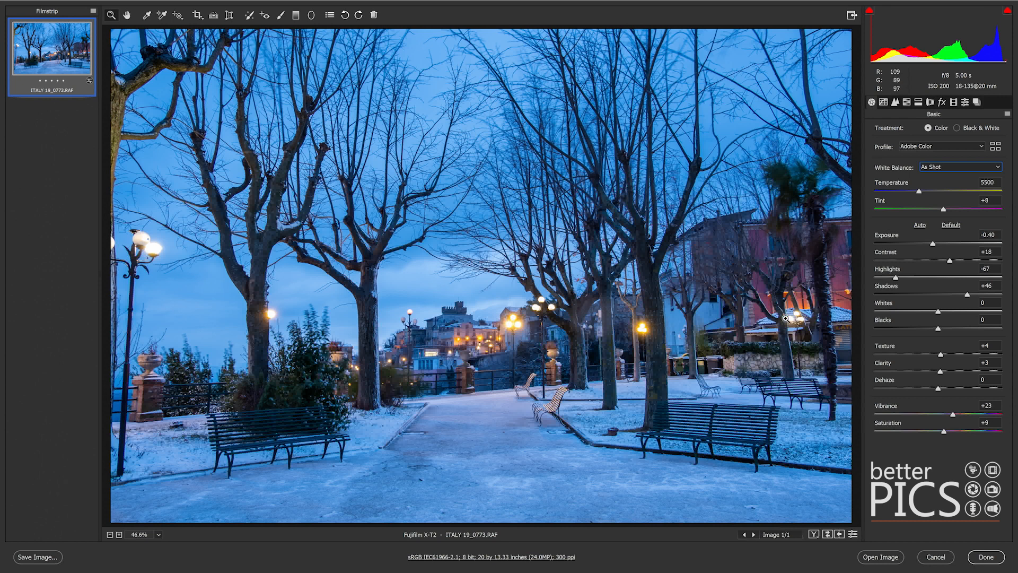
Warm the white balance temperature to 7500 and lower Exposure to -0.55.
{"action": "left_click_drag", "start_coordinate": [925, 191], "coordinate": [947, 199]}
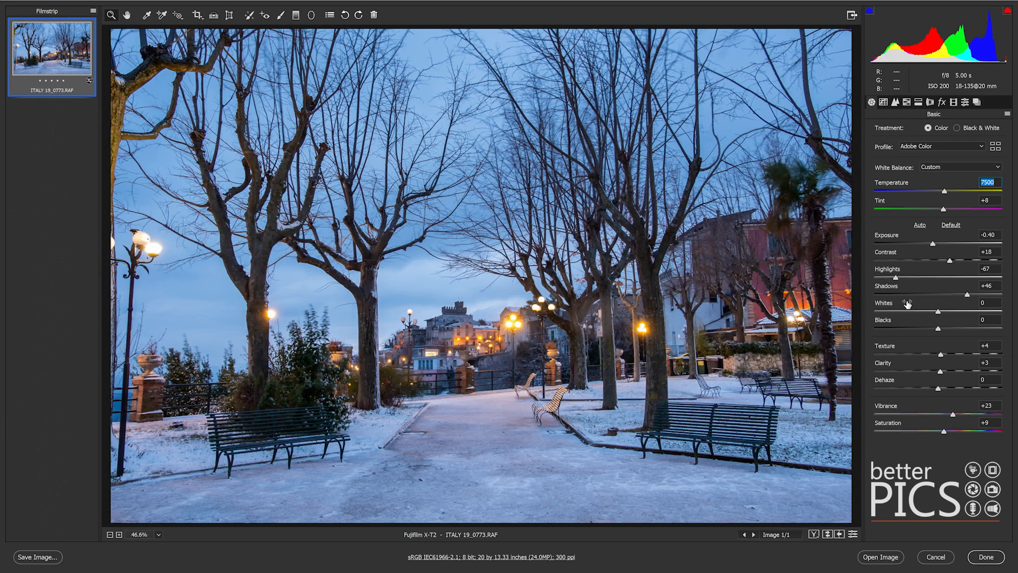
{"action": "left_click", "coordinate": [933, 245]}
{"action": "left_click_drag", "start_coordinate": [934, 245], "coordinate": [932, 246]}
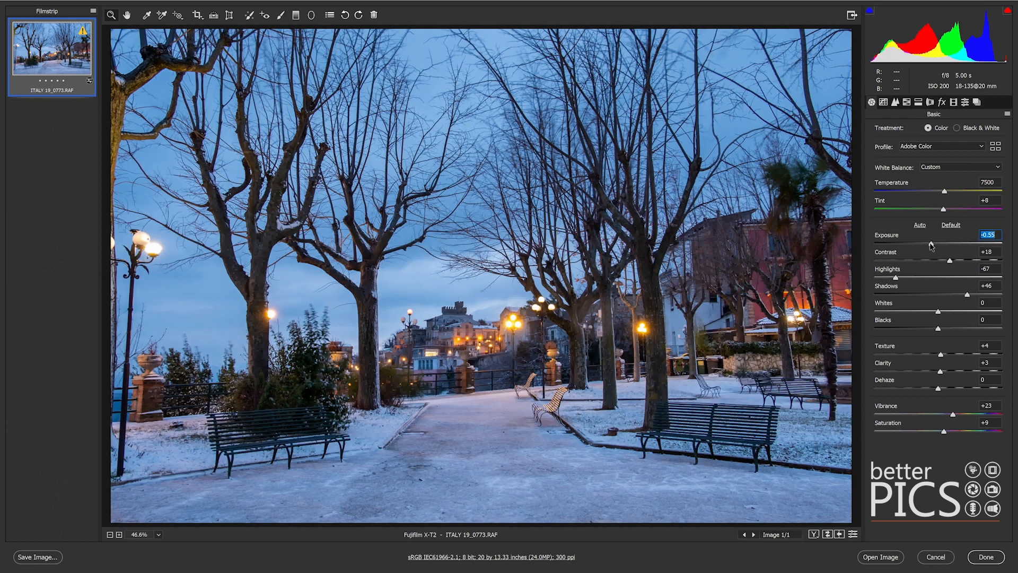
Brighten the distant village and the snowy ground by the right-hand bench using Adjustment Brush strokes of size 22 with Exposure +0.25.
{"action": "left_click", "coordinate": [283, 16]}
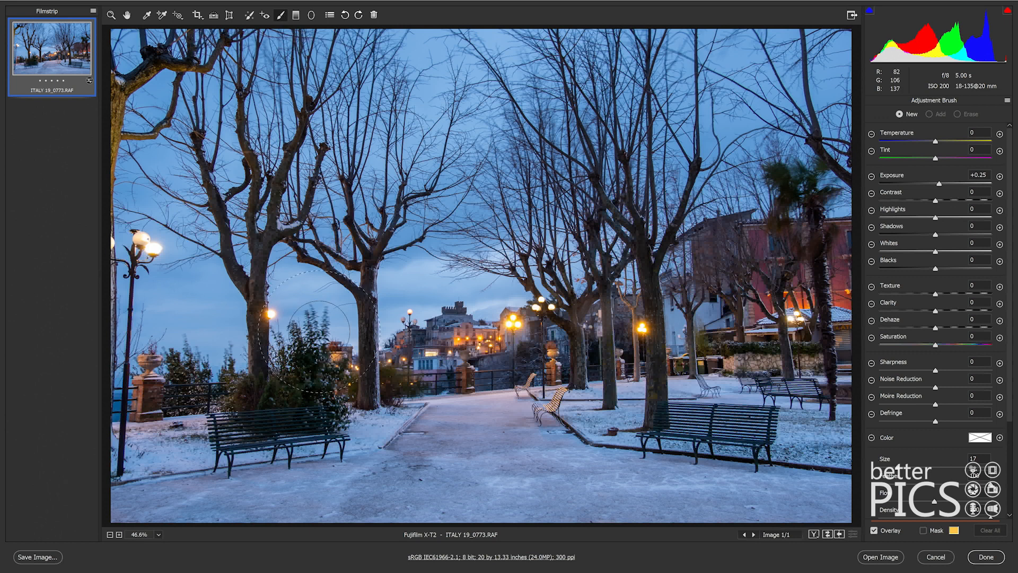
{"action": "left_click_drag", "start_coordinate": [899, 469], "coordinate": [903, 469]}
{"action": "mouse_move", "coordinate": [471, 352]}
{"action": "left_mouse_down"}
{"action": "mouse_move", "coordinate": [483, 503]}
{"action": "mouse_move", "coordinate": [846, 531]}
{"action": "mouse_move", "coordinate": [695, 505]}
{"action": "mouse_move", "coordinate": [462, 428]}
{"action": "mouse_move", "coordinate": [360, 479]}
{"action": "mouse_move", "coordinate": [276, 496]}
{"action": "mouse_move", "coordinate": [136, 489]}
{"action": "mouse_move", "coordinate": [221, 464]}
{"action": "mouse_move", "coordinate": [371, 451]}
{"action": "mouse_move", "coordinate": [550, 394]}
{"action": "mouse_move", "coordinate": [627, 467]}
{"action": "mouse_move", "coordinate": [768, 496]}
{"action": "mouse_move", "coordinate": [863, 493]}
{"action": "mouse_move", "coordinate": [759, 489]}
{"action": "mouse_move", "coordinate": [696, 473]}
{"action": "mouse_move", "coordinate": [640, 440]}
{"action": "mouse_move", "coordinate": [586, 384]}
{"action": "mouse_move", "coordinate": [198, 392]}
{"action": "mouse_move", "coordinate": [119, 432]}
{"action": "mouse_move", "coordinate": [161, 489]}
{"action": "mouse_move", "coordinate": [511, 357]}
{"action": "mouse_move", "coordinate": [849, 489]}
{"action": "mouse_move", "coordinate": [718, 489]}
{"action": "mouse_move", "coordinate": [690, 474]}
{"action": "left_mouse_up"}
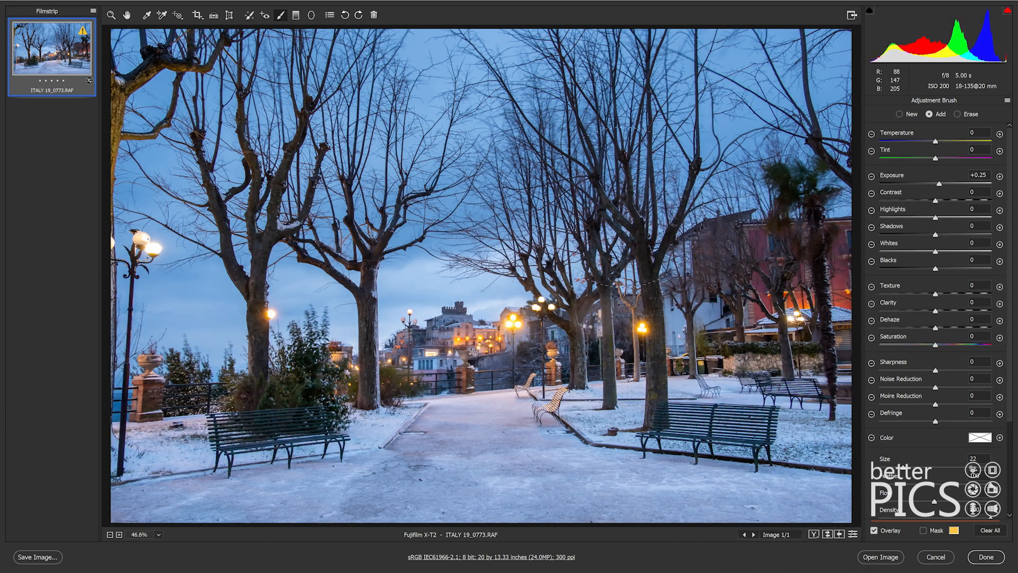
{"action": "left_click_drag", "start_coordinate": [270, 193], "coordinate": [274, 199]}
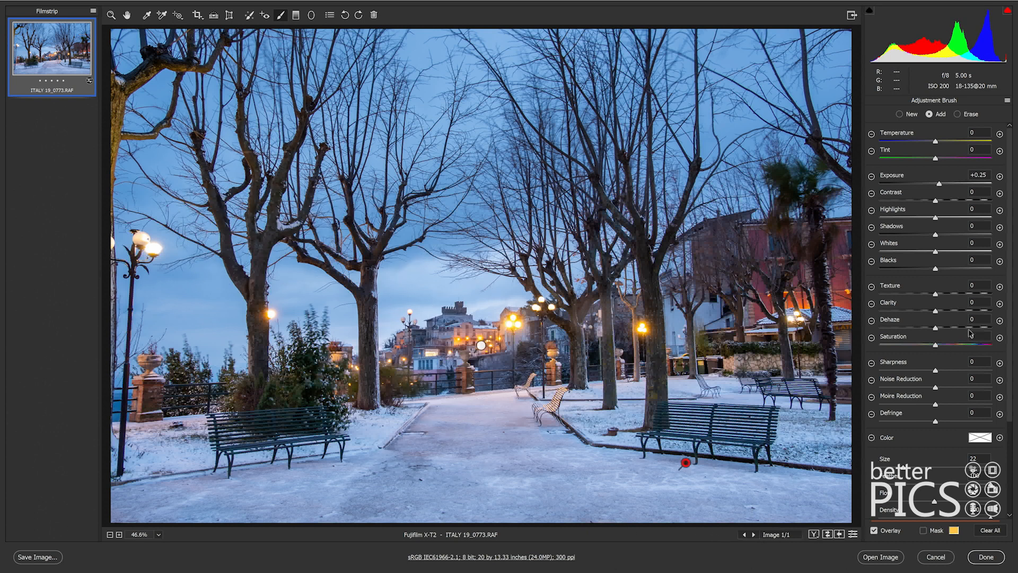
Darken the overall photo to Exposure -1.10 and raise Contrast to +26.
{"action": "key", "text": "k"}
{"action": "left_click_drag", "start_coordinate": [932, 245], "coordinate": [924, 245]}
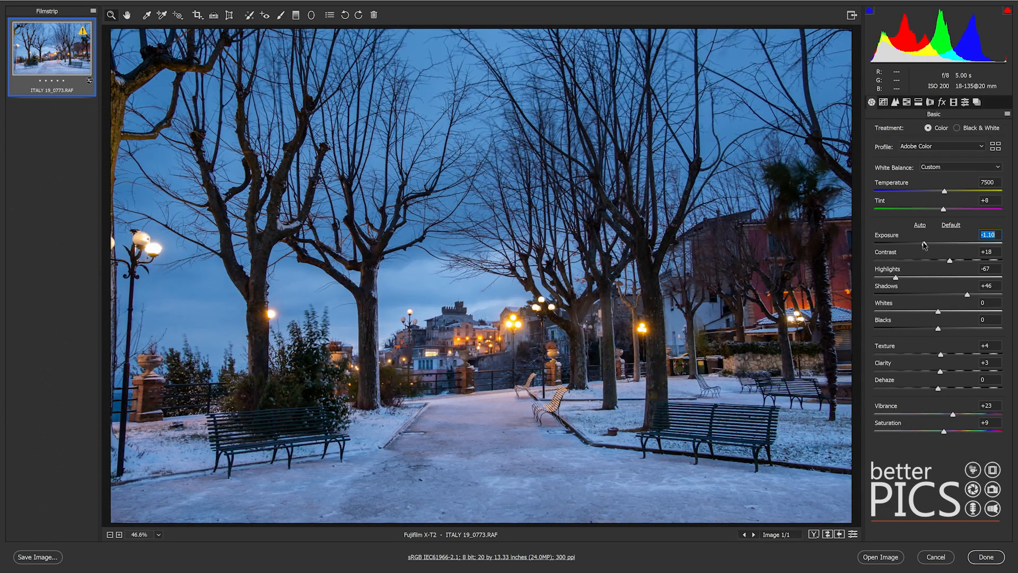
{"action": "left_click", "coordinate": [954, 260]}
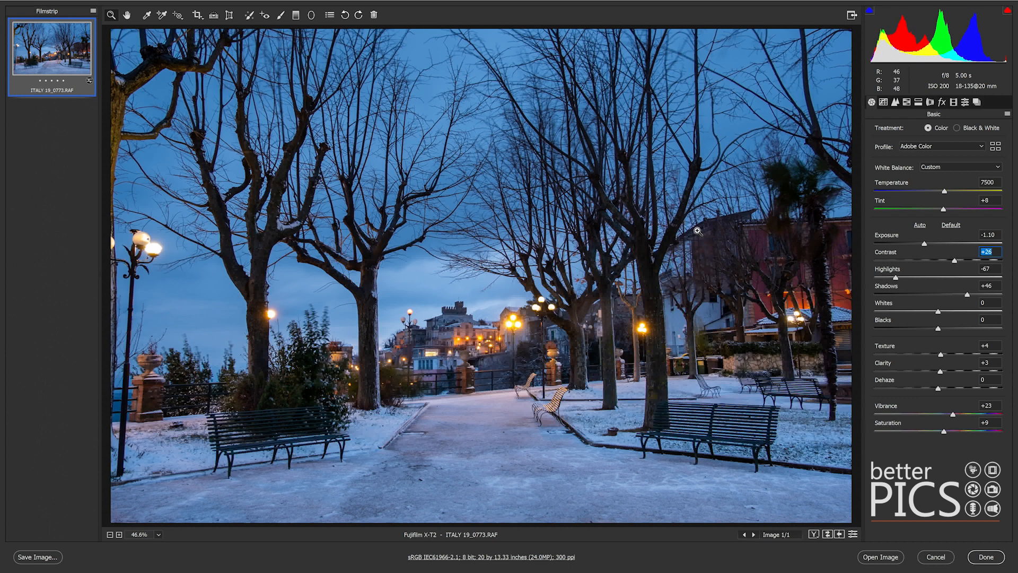
{"action": "left_click", "coordinate": [730, 187]}
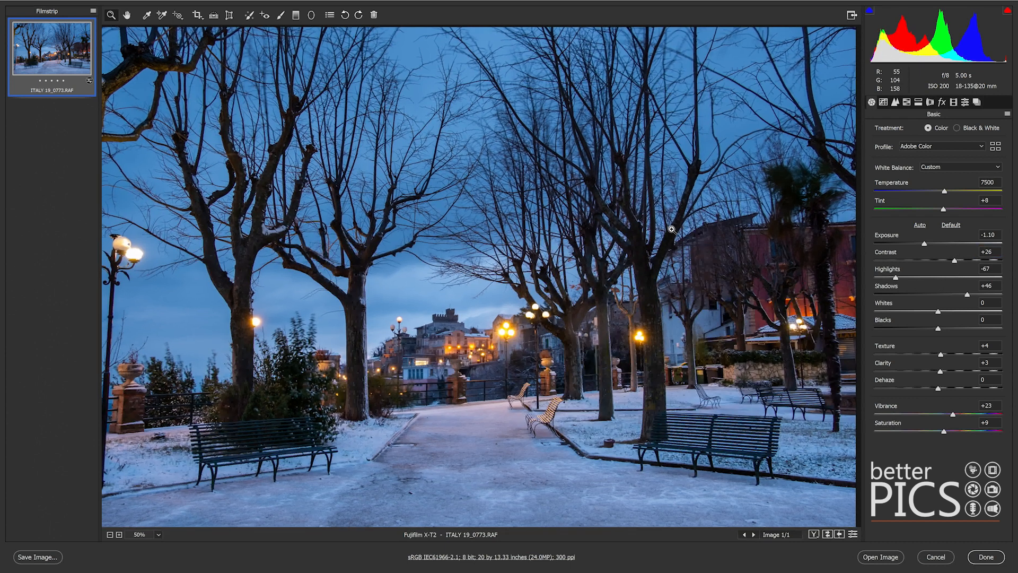
{"action": "key", "text": "ctrl+0"}
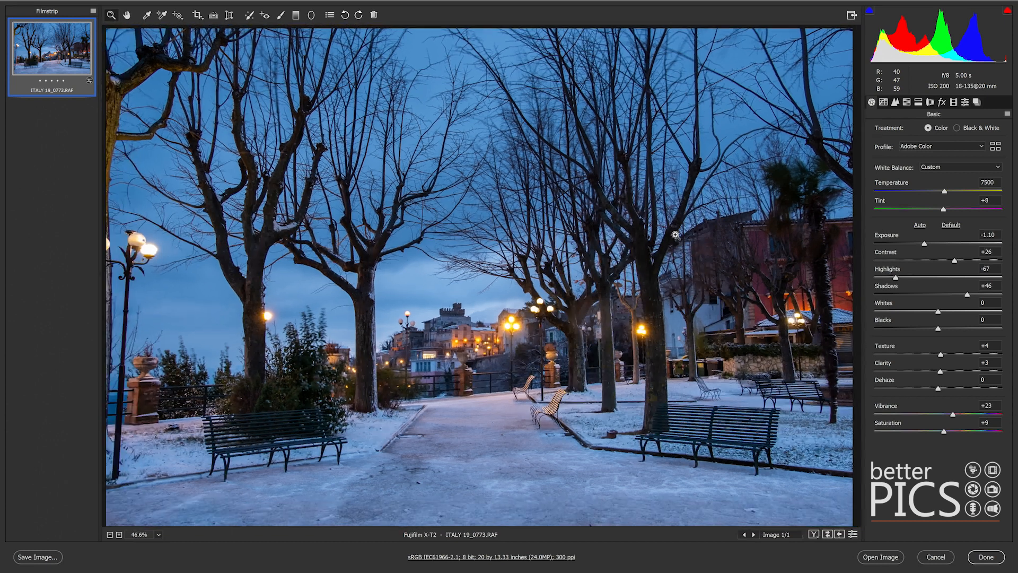
Paint additional Adjustment Brush strokes with Exposure +0.25 over the lit buildings, snowy foreground, path and trees.
{"action": "key", "text": "k"}
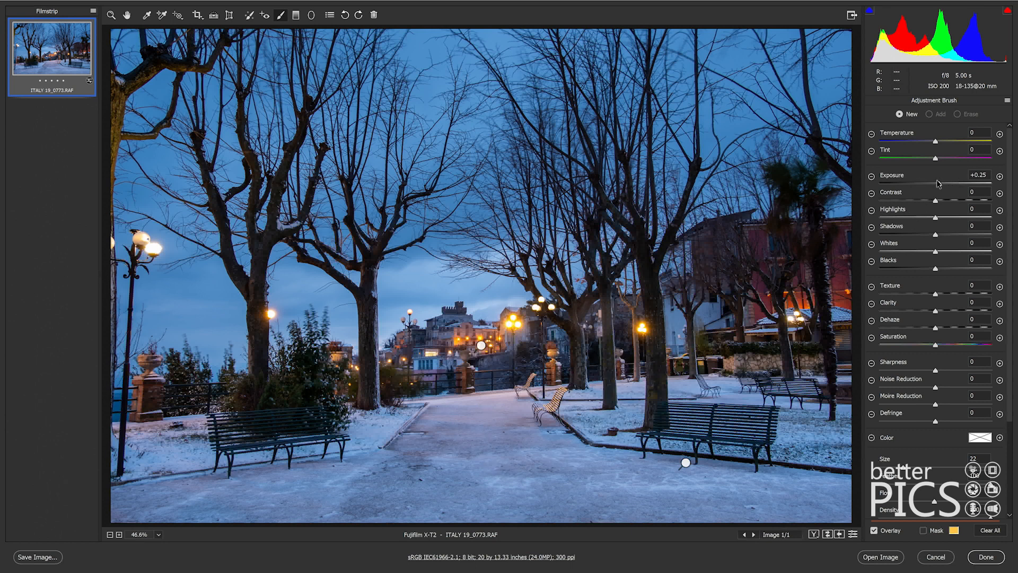
{"action": "mouse_move", "coordinate": [491, 334]}
{"action": "left_mouse_down"}
{"action": "mouse_move", "coordinate": [490, 361]}
{"action": "mouse_move", "coordinate": [450, 345]}
{"action": "mouse_move", "coordinate": [376, 361]}
{"action": "mouse_move", "coordinate": [442, 377]}
{"action": "mouse_move", "coordinate": [579, 385]}
{"action": "mouse_move", "coordinate": [496, 403]}
{"action": "mouse_move", "coordinate": [304, 402]}
{"action": "mouse_move", "coordinate": [329, 450]}
{"action": "mouse_move", "coordinate": [467, 450]}
{"action": "mouse_move", "coordinate": [447, 476]}
{"action": "mouse_move", "coordinate": [374, 484]}
{"action": "mouse_move", "coordinate": [928, 496]}
{"action": "mouse_move", "coordinate": [817, 493]}
{"action": "left_mouse_up"}
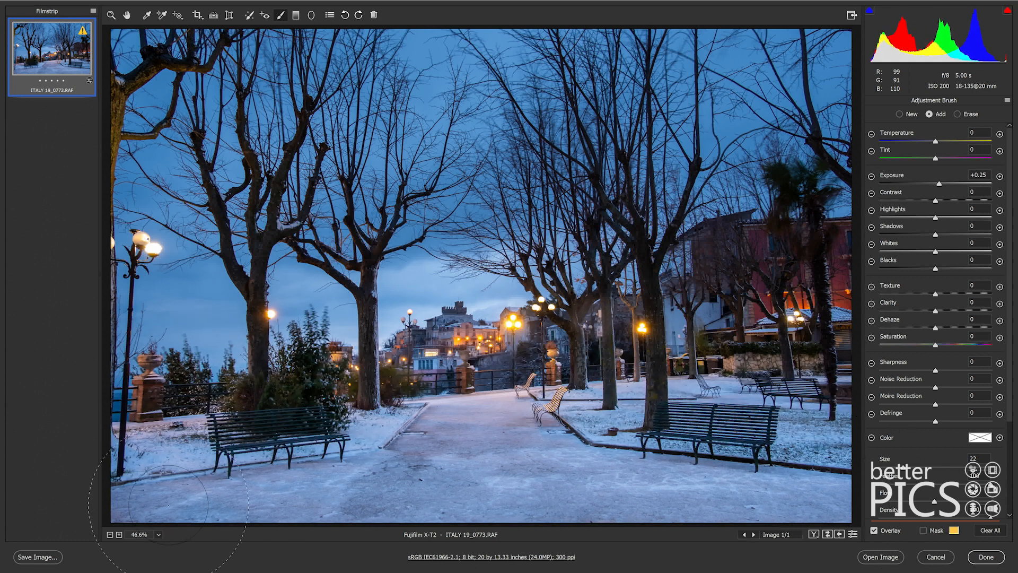
{"action": "mouse_move", "coordinate": [307, 468]}
{"action": "left_mouse_down"}
{"action": "mouse_move", "coordinate": [144, 472]}
{"action": "mouse_move", "coordinate": [398, 478]}
{"action": "mouse_move", "coordinate": [563, 352]}
{"action": "mouse_move", "coordinate": [552, 371]}
{"action": "left_mouse_up"}
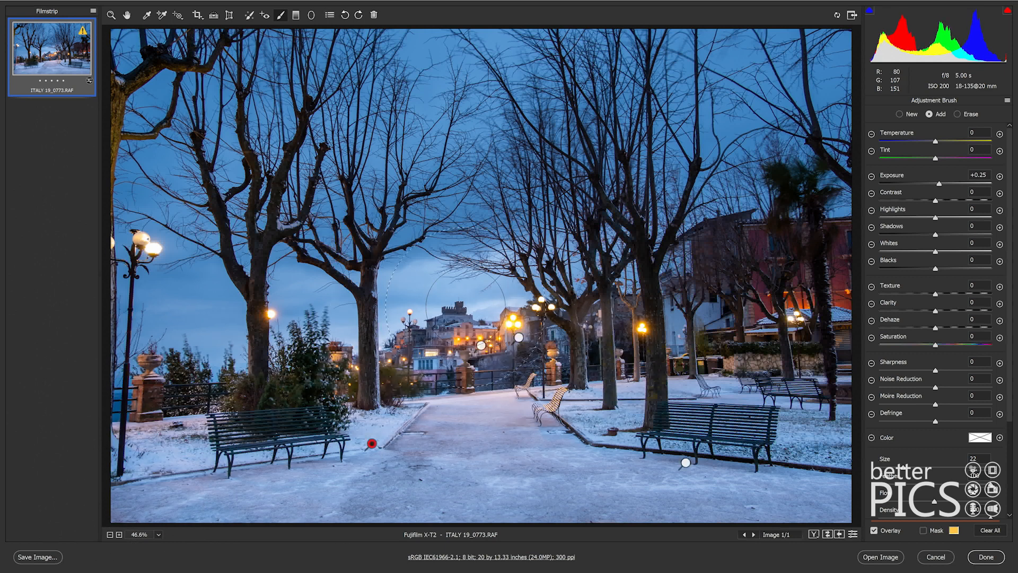
{"action": "mouse_move", "coordinate": [595, 147]}
{"action": "left_mouse_down"}
{"action": "mouse_move", "coordinate": [494, 128]}
{"action": "mouse_move", "coordinate": [254, 170]}
{"action": "mouse_move", "coordinate": [684, 432]}
{"action": "mouse_move", "coordinate": [775, 434]}
{"action": "mouse_move", "coordinate": [742, 425]}
{"action": "left_mouse_up"}
{"action": "mouse_move", "coordinate": [175, 427]}
{"action": "left_mouse_down"}
{"action": "mouse_move", "coordinate": [130, 450]}
{"action": "mouse_move", "coordinate": [325, 471]}
{"action": "mouse_move", "coordinate": [565, 344]}
{"action": "mouse_move", "coordinate": [473, 377]}
{"action": "mouse_move", "coordinate": [480, 369]}
{"action": "mouse_move", "coordinate": [451, 419]}
{"action": "left_mouse_up"}
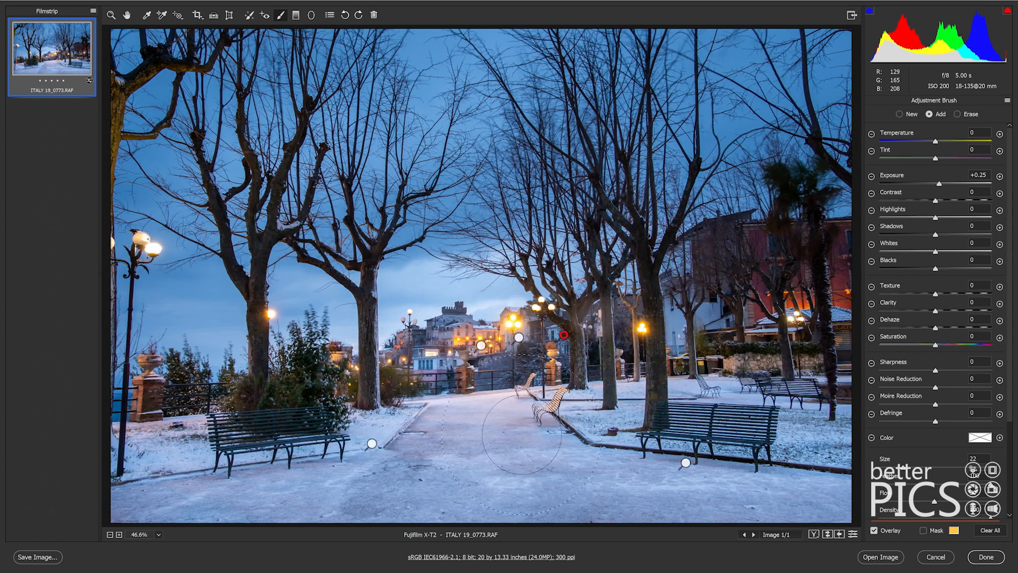
{"action": "mouse_move", "coordinate": [391, 479]}
{"action": "left_mouse_down"}
{"action": "mouse_move", "coordinate": [164, 467]}
{"action": "mouse_move", "coordinate": [715, 507]}
{"action": "mouse_move", "coordinate": [796, 488]}
{"action": "mouse_move", "coordinate": [811, 369]}
{"action": "mouse_move", "coordinate": [803, 313]}
{"action": "mouse_move", "coordinate": [668, 235]}
{"action": "mouse_move", "coordinate": [770, 276]}
{"action": "left_mouse_up"}
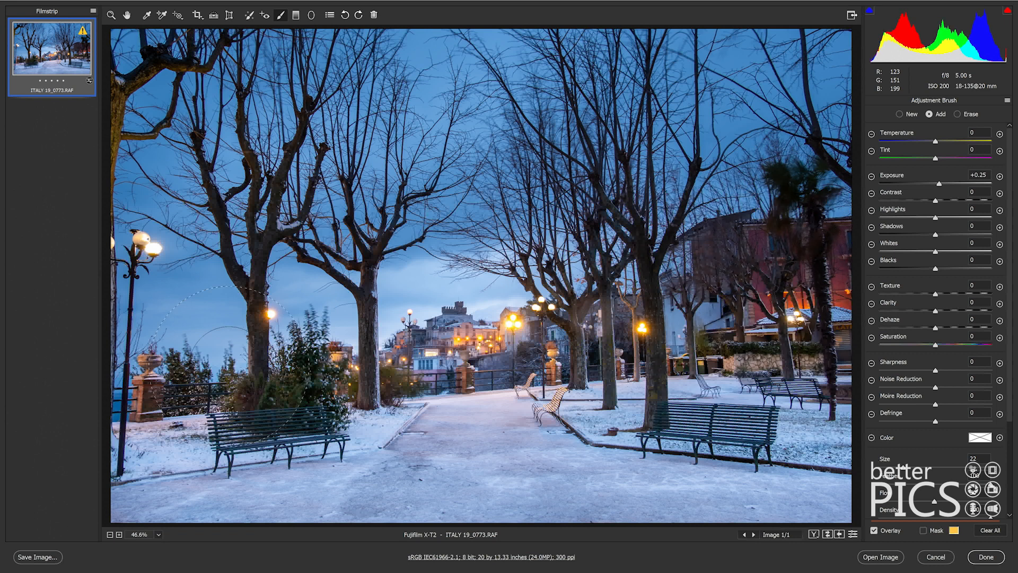
{"action": "left_click_drag", "start_coordinate": [305, 177], "coordinate": [297, 185]}
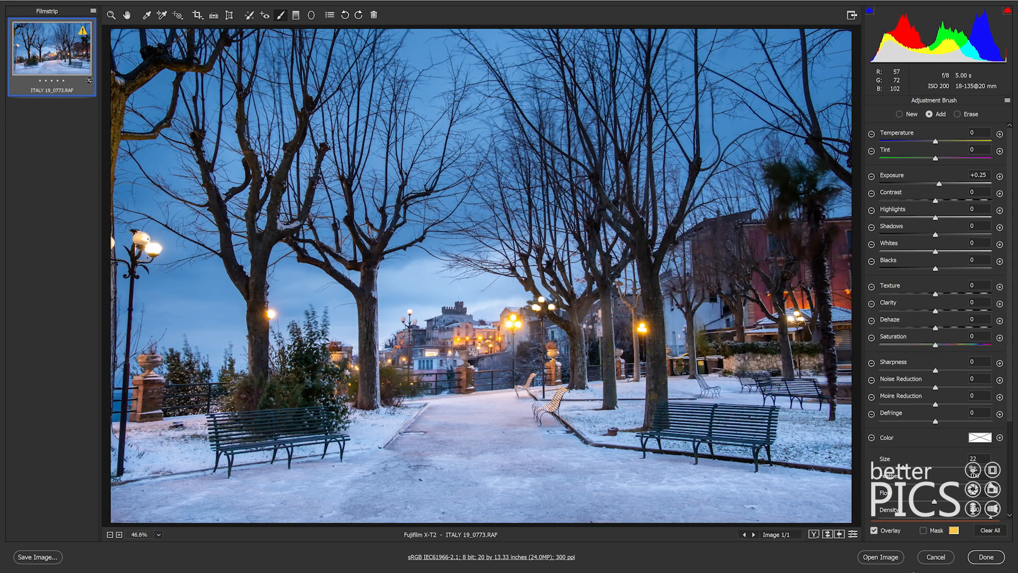
{"action": "left_click", "coordinate": [876, 531]}
{"action": "key", "text": "z"}
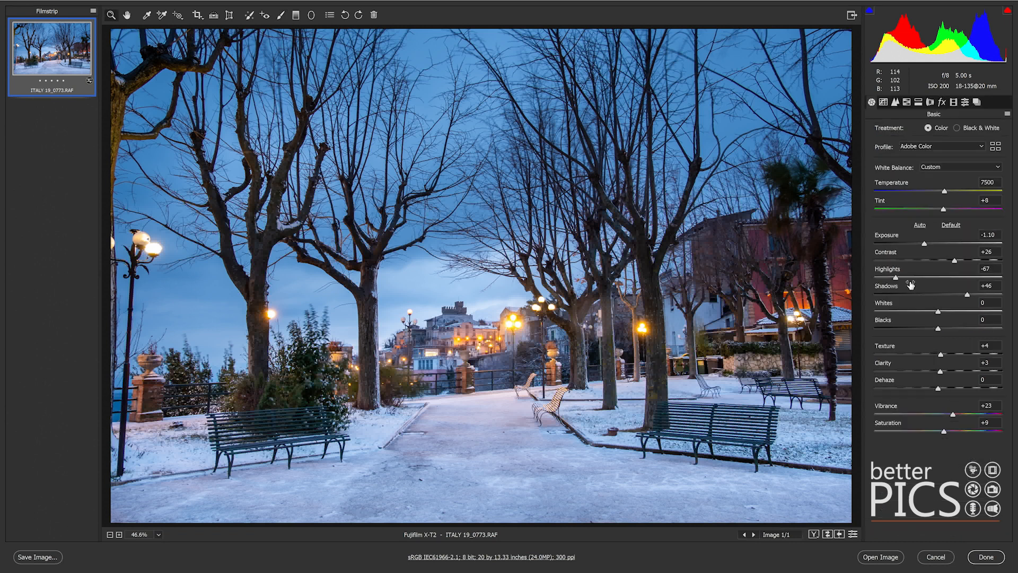
Fine-tune the photo to Highlights -88, Contrast +29, Texture +13 and Clarity +13.
{"action": "left_click", "coordinate": [883, 277]}
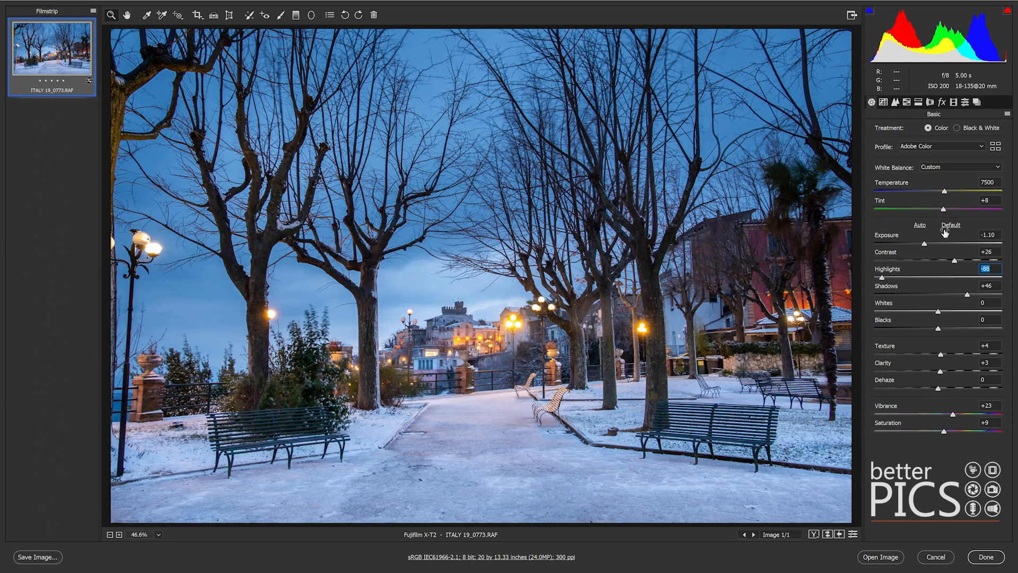
{"action": "left_click", "coordinate": [924, 244]}
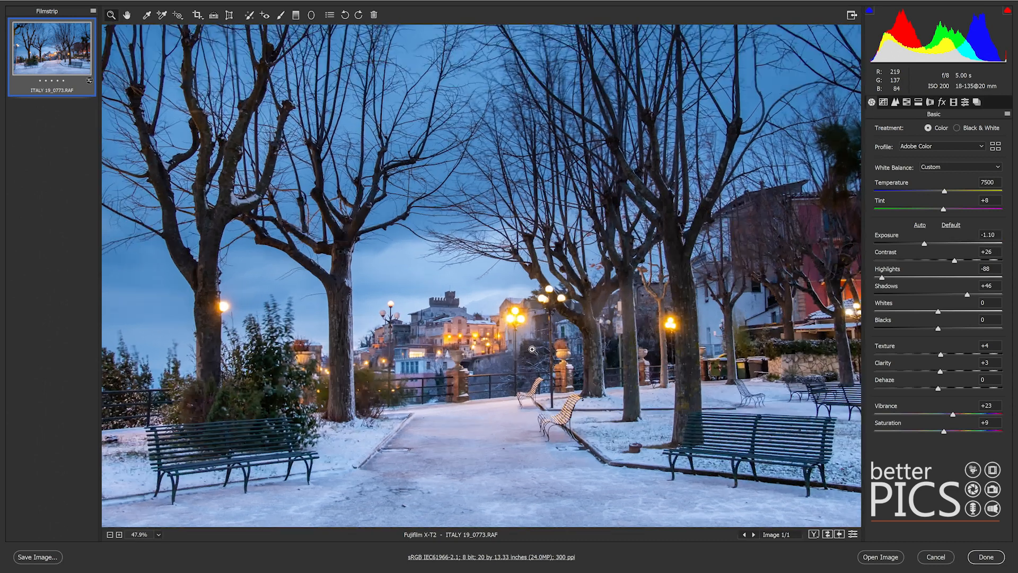
{"action": "left_click_drag", "start_coordinate": [532, 349], "coordinate": [571, 387]}
{"action": "left_click_drag", "start_coordinate": [632, 366], "coordinate": [633, 247]}
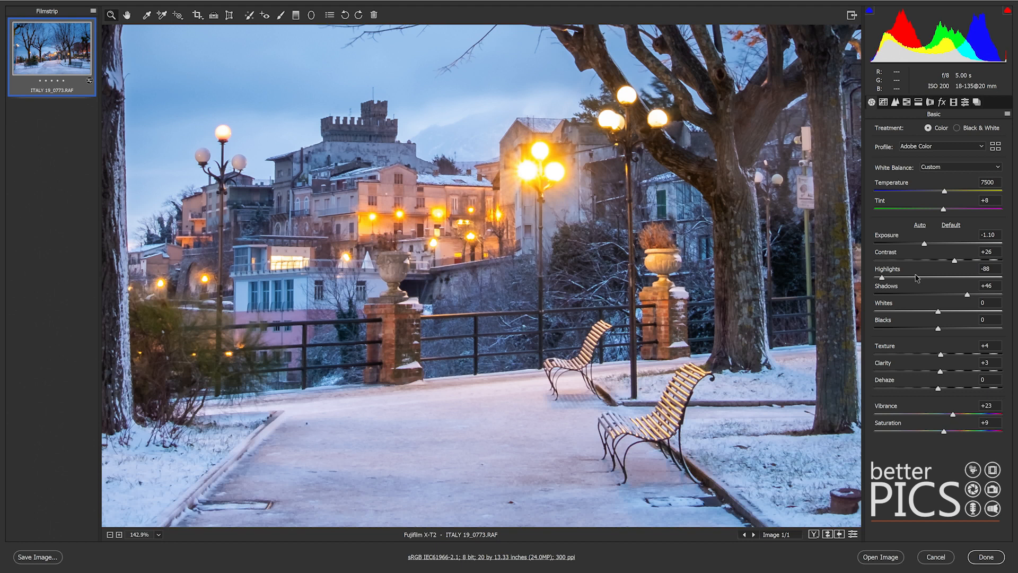
{"action": "left_click_drag", "start_coordinate": [957, 263], "coordinate": [959, 264]}
{"action": "left_click_drag", "start_coordinate": [948, 357], "coordinate": [947, 372]}
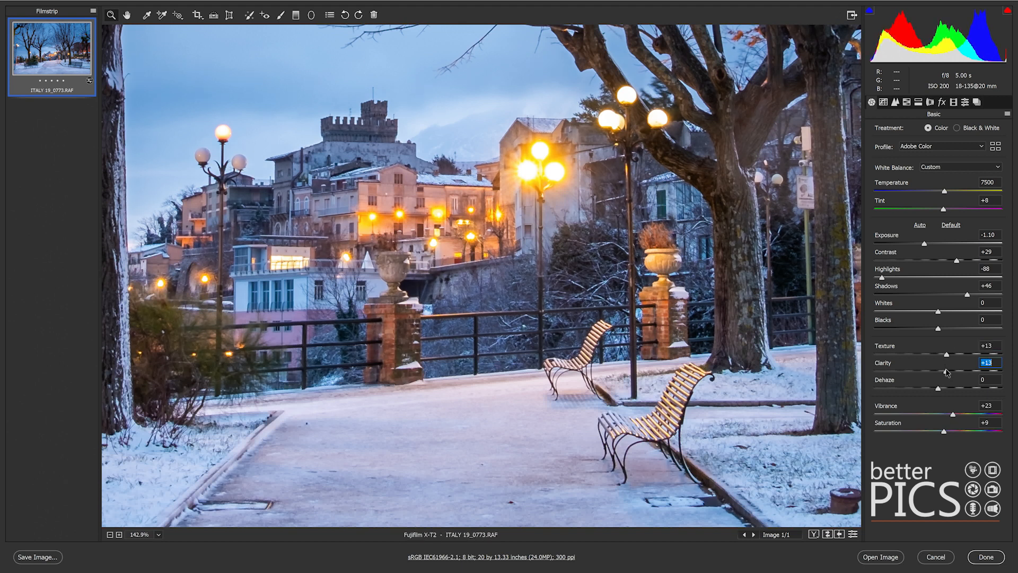
Warm the snowy path and the area around the central street lamps with Adjustment Brush strokes at Exposure 0 and Temperature +10.
{"action": "key", "text": "ctrl+0"}
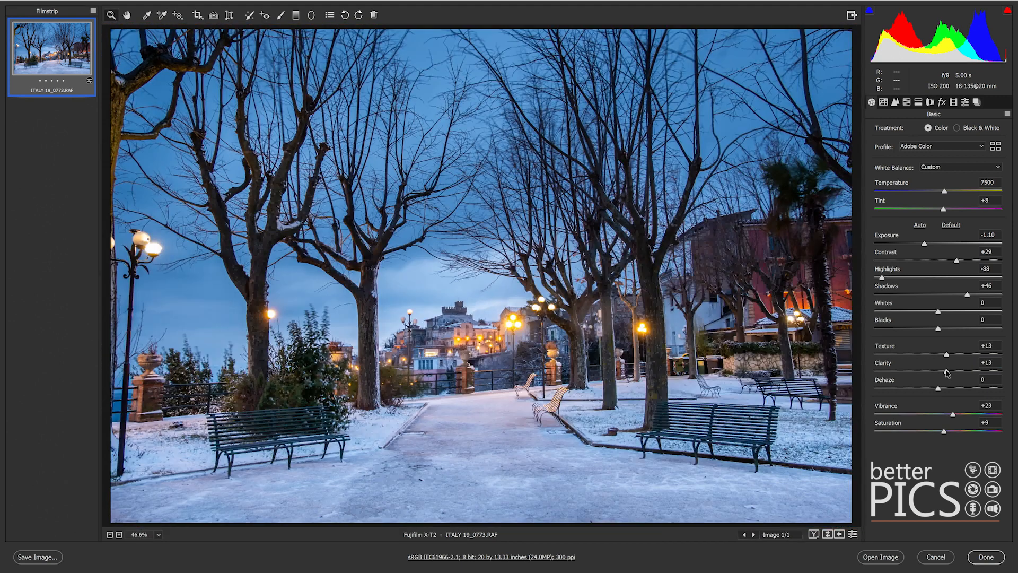
{"action": "left_click", "coordinate": [281, 14]}
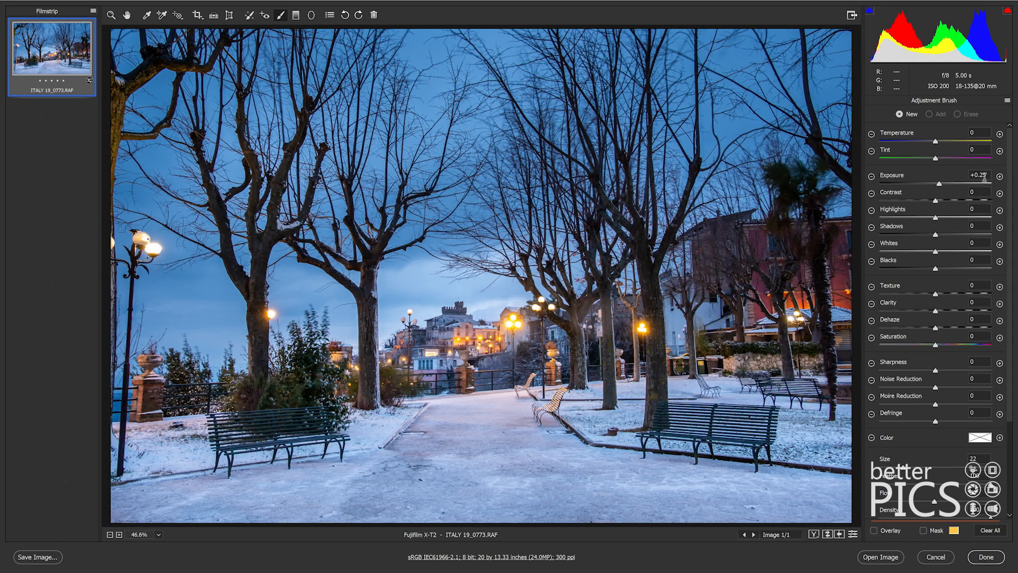
{"action": "key", "text": "Return"}
{"action": "type", "text": "0"}
{"action": "left_click_drag", "start_coordinate": [937, 141], "coordinate": [940, 141]}
{"action": "mouse_move", "coordinate": [574, 315]}
{"action": "left_mouse_down"}
{"action": "mouse_move", "coordinate": [569, 305]}
{"action": "mouse_move", "coordinate": [463, 310]}
{"action": "mouse_move", "coordinate": [434, 336]}
{"action": "mouse_move", "coordinate": [599, 299]}
{"action": "mouse_move", "coordinate": [458, 353]}
{"action": "mouse_move", "coordinate": [485, 327]}
{"action": "mouse_move", "coordinate": [476, 464]}
{"action": "mouse_move", "coordinate": [828, 498]}
{"action": "mouse_move", "coordinate": [779, 504]}
{"action": "mouse_move", "coordinate": [374, 468]}
{"action": "mouse_move", "coordinate": [109, 496]}
{"action": "mouse_move", "coordinate": [431, 480]}
{"action": "mouse_move", "coordinate": [743, 319]}
{"action": "mouse_move", "coordinate": [742, 328]}
{"action": "mouse_move", "coordinate": [581, 366]}
{"action": "mouse_move", "coordinate": [477, 431]}
{"action": "mouse_move", "coordinate": [428, 433]}
{"action": "left_mouse_up"}
{"action": "mouse_move", "coordinate": [329, 506]}
{"action": "left_mouse_down"}
{"action": "mouse_move", "coordinate": [754, 506]}
{"action": "mouse_move", "coordinate": [891, 520]}
{"action": "mouse_move", "coordinate": [750, 482]}
{"action": "mouse_move", "coordinate": [580, 398]}
{"action": "mouse_move", "coordinate": [489, 336]}
{"action": "mouse_move", "coordinate": [429, 313]}
{"action": "mouse_move", "coordinate": [340, 344]}
{"action": "mouse_move", "coordinate": [335, 319]}
{"action": "mouse_move", "coordinate": [572, 345]}
{"action": "left_mouse_up"}
Paint additional Temperature +10 Adjustment Brush strokes over the distant village and the lit trees and buildings on the photo's right side.
{"action": "key", "text": "n"}
{"action": "mouse_move", "coordinate": [394, 362]}
{"action": "left_mouse_down"}
{"action": "mouse_move", "coordinate": [436, 363]}
{"action": "mouse_move", "coordinate": [425, 347]}
{"action": "mouse_move", "coordinate": [385, 358]}
{"action": "mouse_move", "coordinate": [472, 377]}
{"action": "left_mouse_up"}
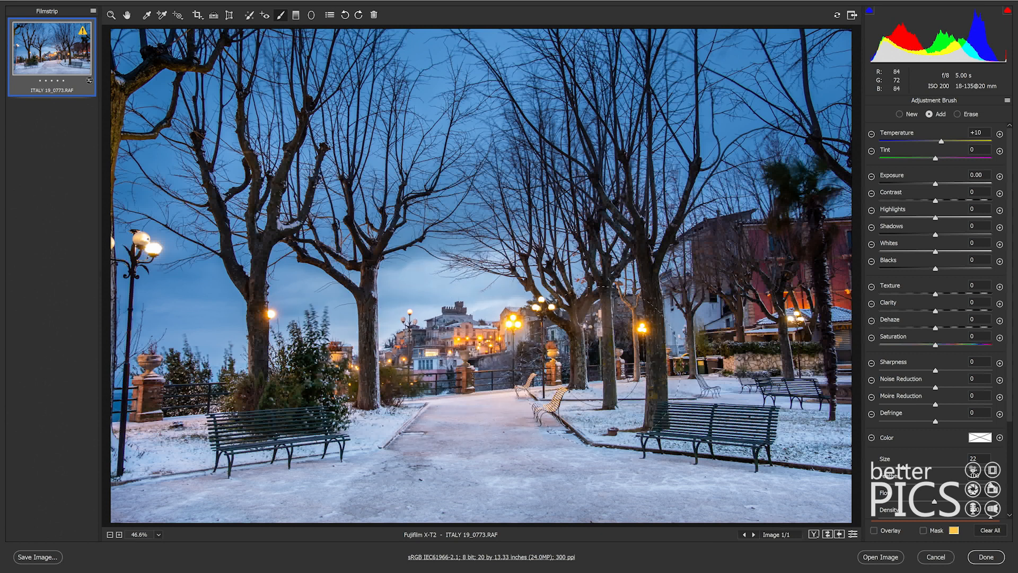
{"action": "mouse_move", "coordinate": [602, 366]}
{"action": "left_mouse_down"}
{"action": "mouse_move", "coordinate": [490, 354]}
{"action": "mouse_move", "coordinate": [607, 362]}
{"action": "mouse_move", "coordinate": [666, 340]}
{"action": "mouse_move", "coordinate": [693, 313]}
{"action": "left_mouse_up"}
{"action": "mouse_move", "coordinate": [763, 271]}
{"action": "left_mouse_down"}
{"action": "mouse_move", "coordinate": [779, 449]}
{"action": "mouse_move", "coordinate": [318, 431]}
{"action": "mouse_move", "coordinate": [147, 395]}
{"action": "mouse_move", "coordinate": [161, 463]}
{"action": "mouse_move", "coordinate": [128, 477]}
{"action": "mouse_move", "coordinate": [314, 488]}
{"action": "mouse_move", "coordinate": [618, 342]}
{"action": "mouse_move", "coordinate": [573, 360]}
{"action": "mouse_move", "coordinate": [595, 353]}
{"action": "left_mouse_up"}
{"action": "mouse_move", "coordinate": [541, 366]}
{"action": "left_mouse_down"}
{"action": "mouse_move", "coordinate": [483, 364]}
{"action": "mouse_move", "coordinate": [585, 340]}
{"action": "left_mouse_up"}
{"action": "key", "text": "n"}
{"action": "left_click_drag", "start_coordinate": [442, 358], "coordinate": [432, 358]}
{"action": "left_click", "coordinate": [112, 15]}
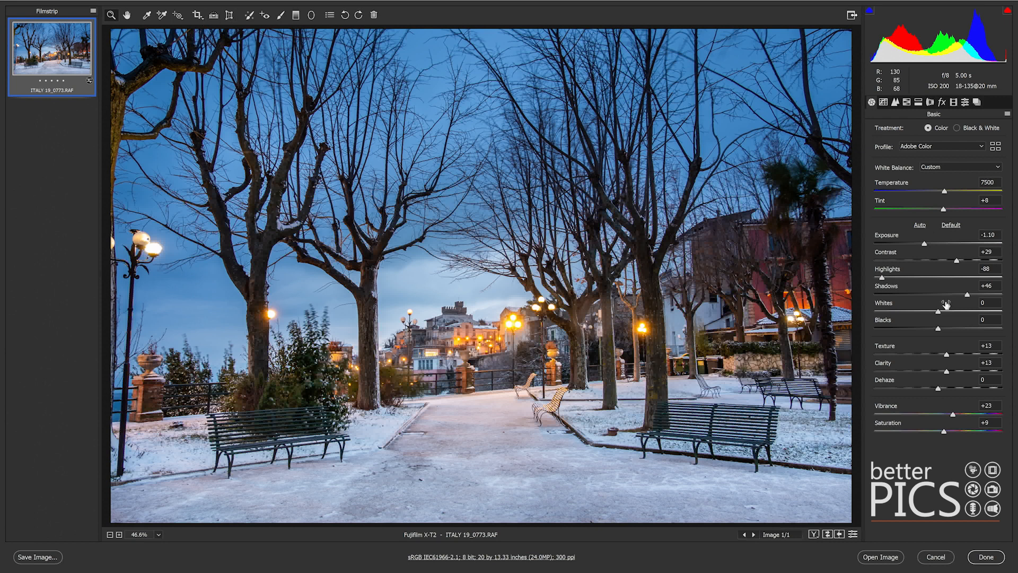
Darken the blue sky by setting the HSL luminance of Blues to -18 and Purples to -2.
{"action": "left_click", "coordinate": [907, 102]}
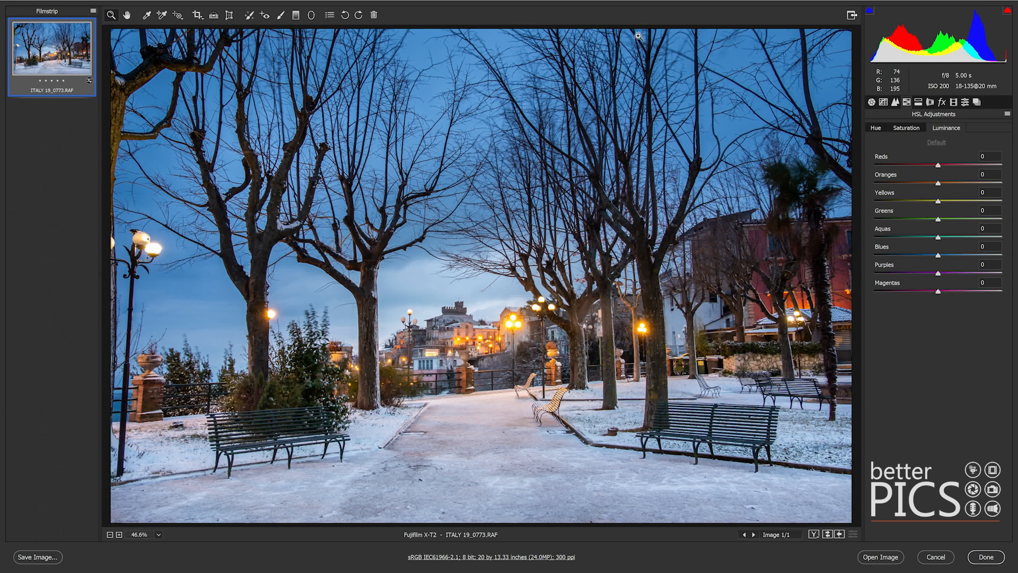
{"action": "left_click", "coordinate": [930, 258]}
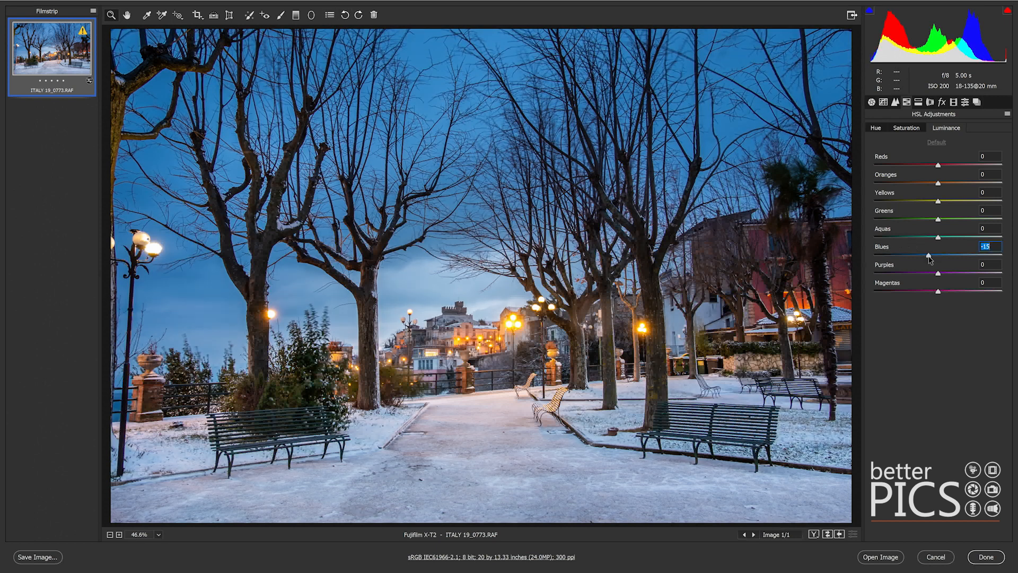
{"action": "left_click_drag", "start_coordinate": [928, 256], "coordinate": [927, 256]}
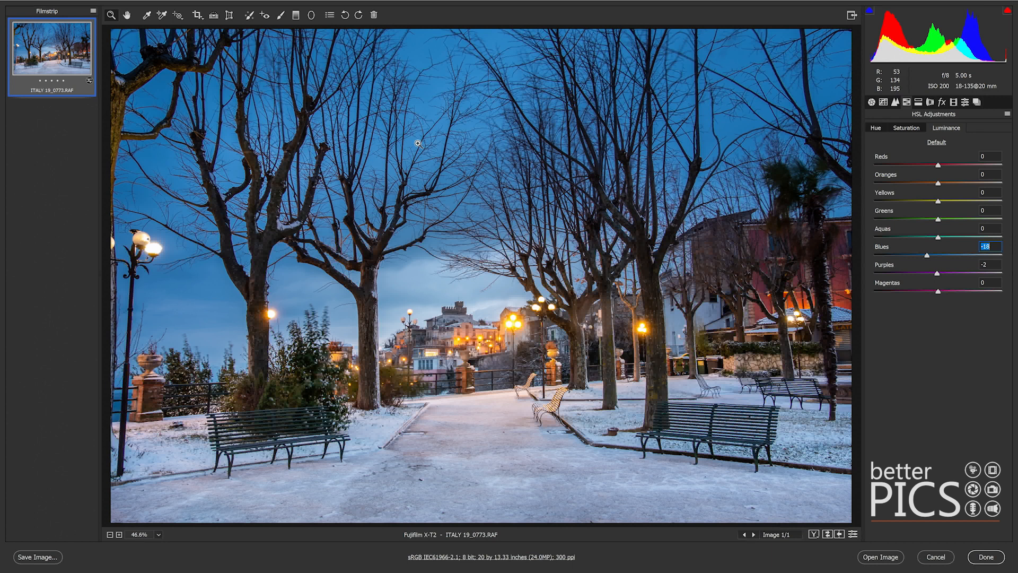
Examine the branches against the sky for colour fringing at high magnification, comparing Remove Chromatic Aberration off and on.
{"action": "left_click", "coordinate": [281, 117]}
{"action": "left_click", "coordinate": [333, 134]}
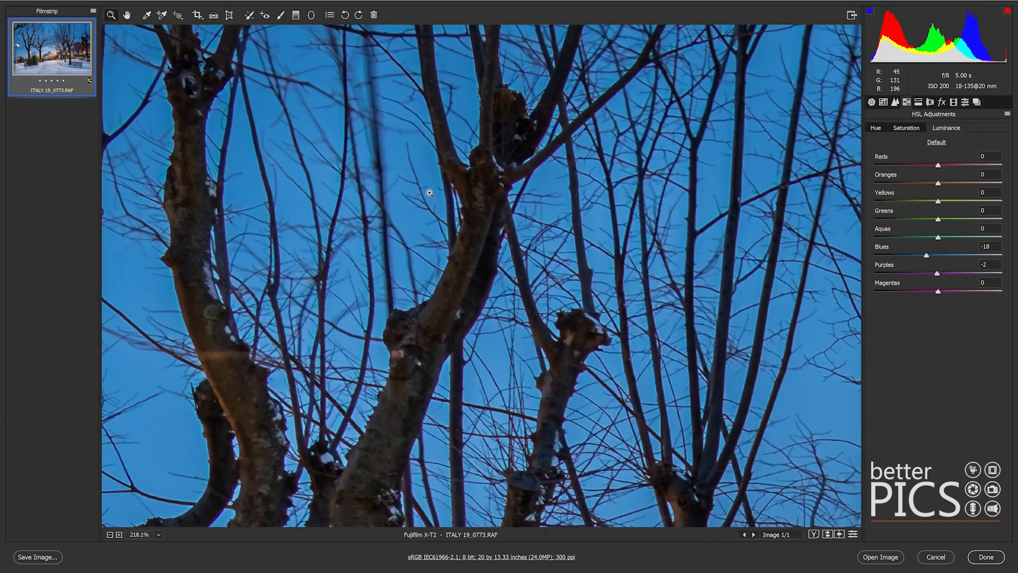
{"action": "left_click_drag", "start_coordinate": [577, 286], "coordinate": [332, 136]}
{"action": "left_click_drag", "start_coordinate": [689, 225], "coordinate": [389, 225]}
{"action": "left_click_drag", "start_coordinate": [759, 209], "coordinate": [377, 214]}
{"action": "left_click_drag", "start_coordinate": [754, 161], "coordinate": [670, 234]}
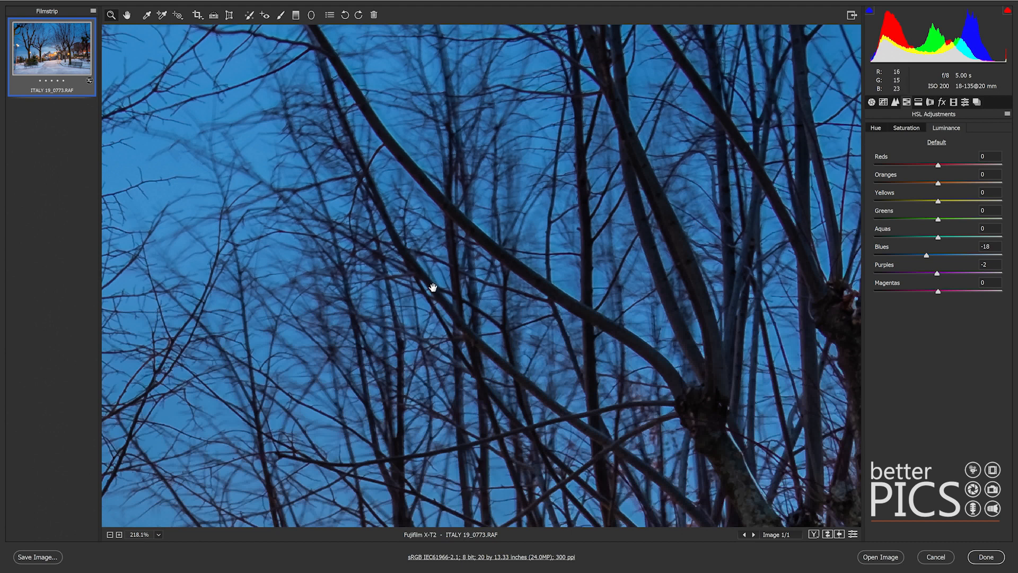
{"action": "left_click_drag", "start_coordinate": [434, 288], "coordinate": [451, 298]}
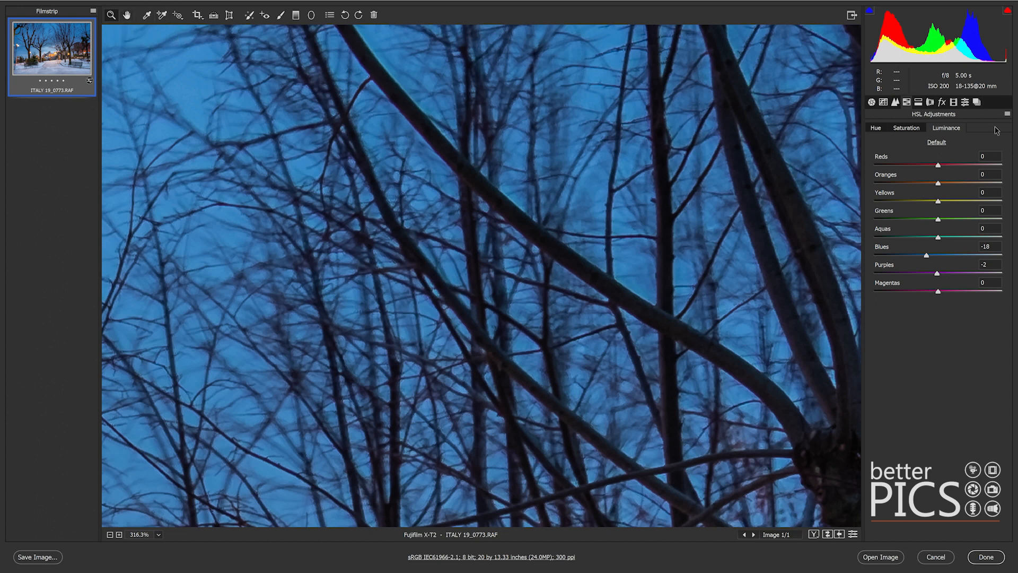
{"action": "left_click", "coordinate": [930, 102]}
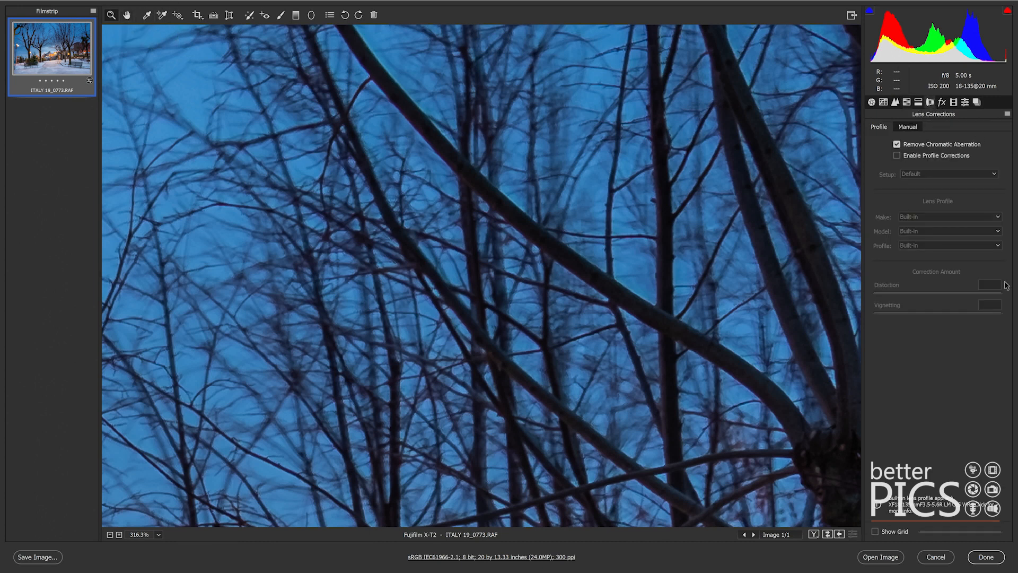
{"action": "left_click", "coordinate": [898, 145]}
{"action": "left_click", "coordinate": [897, 145]}
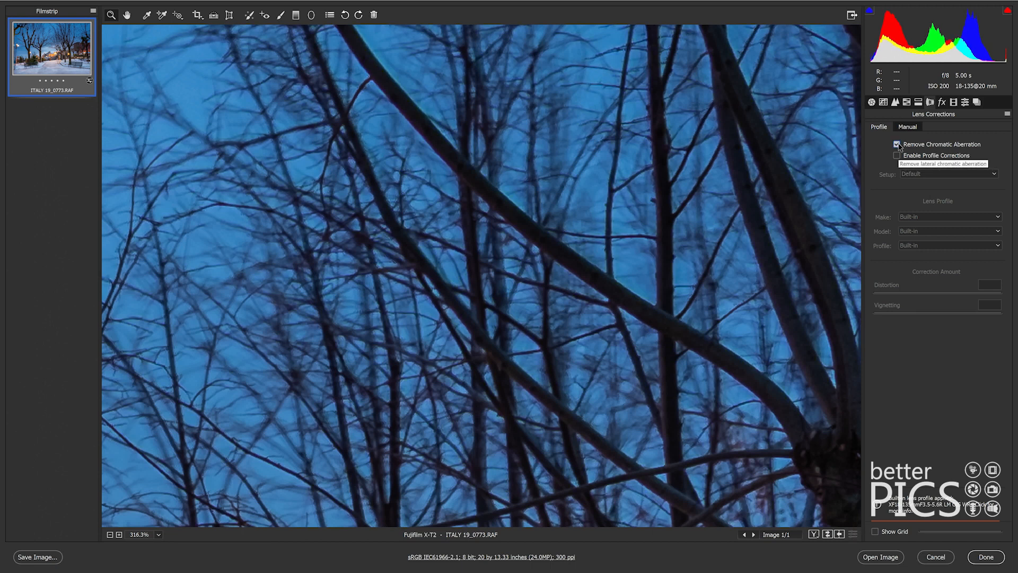
Defringe the branches with Purple Amount 4, Green Amount 4 and Green Hue 32 / 65, and check the result across the photo.
{"action": "left_click", "coordinate": [910, 126]}
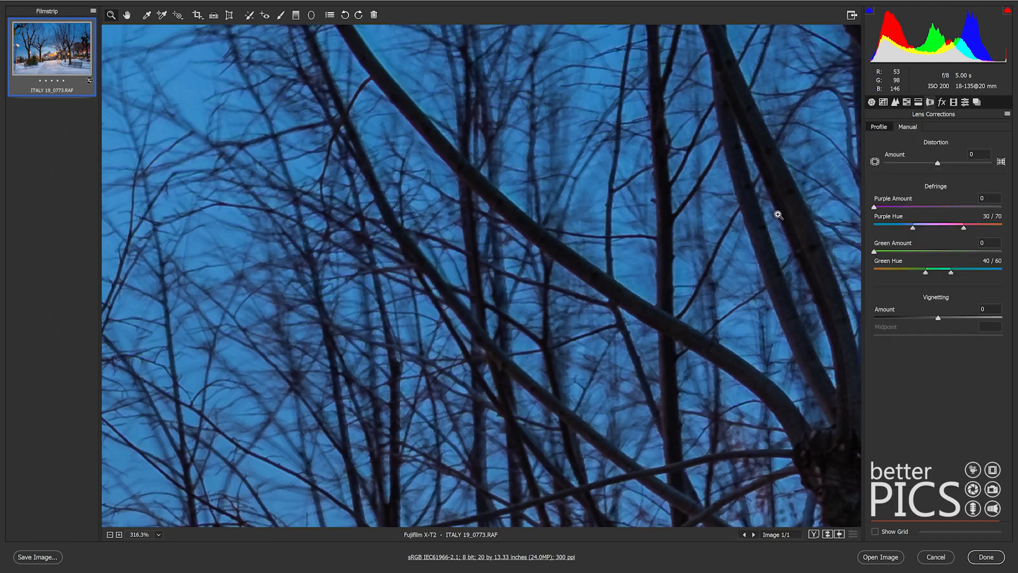
{"action": "left_click_drag", "start_coordinate": [885, 207], "coordinate": [891, 210]}
{"action": "left_click", "coordinate": [886, 250]}
{"action": "left_click_drag", "start_coordinate": [887, 253], "coordinate": [901, 251]}
{"action": "left_click_drag", "start_coordinate": [895, 208], "coordinate": [855, 206]}
{"action": "left_click", "coordinate": [889, 207]}
{"action": "left_click_drag", "start_coordinate": [889, 208], "coordinate": [896, 208]}
{"action": "left_click_drag", "start_coordinate": [926, 273], "coordinate": [959, 276]}
{"action": "left_click_drag", "start_coordinate": [385, 247], "coordinate": [808, 227]}
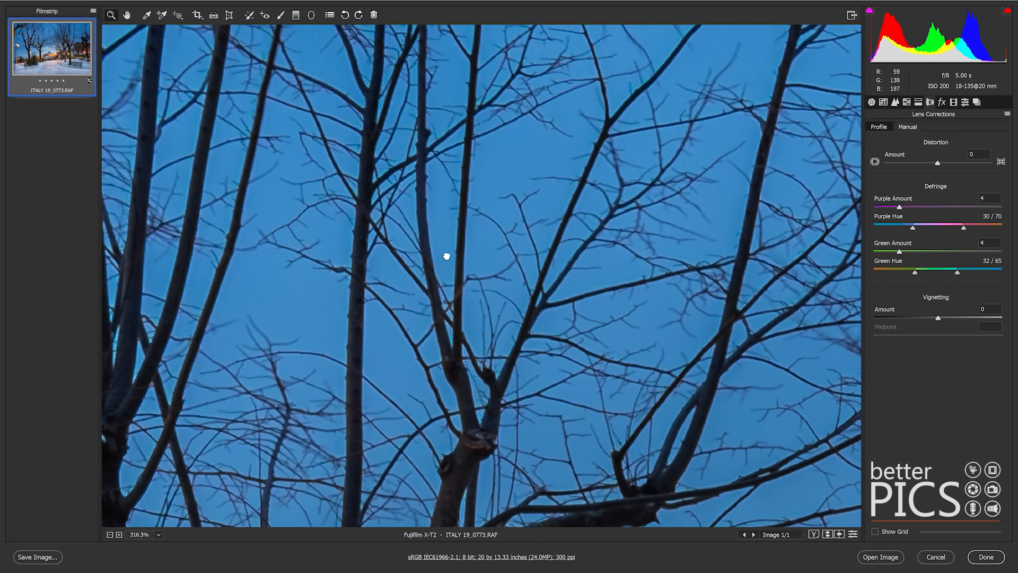
{"action": "left_click_drag", "start_coordinate": [445, 257], "coordinate": [721, 229]}
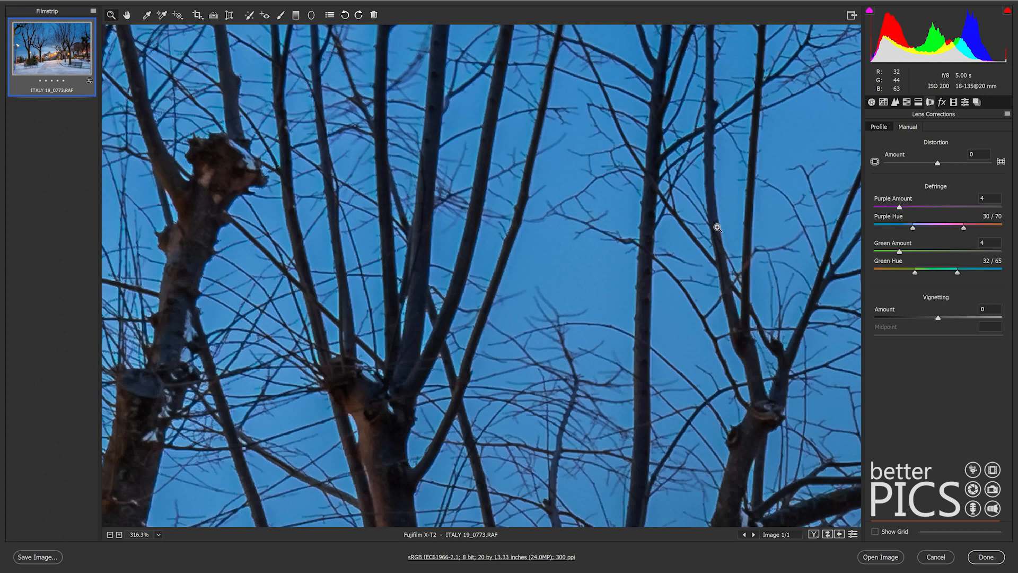
{"action": "key", "text": "ctrl+0"}
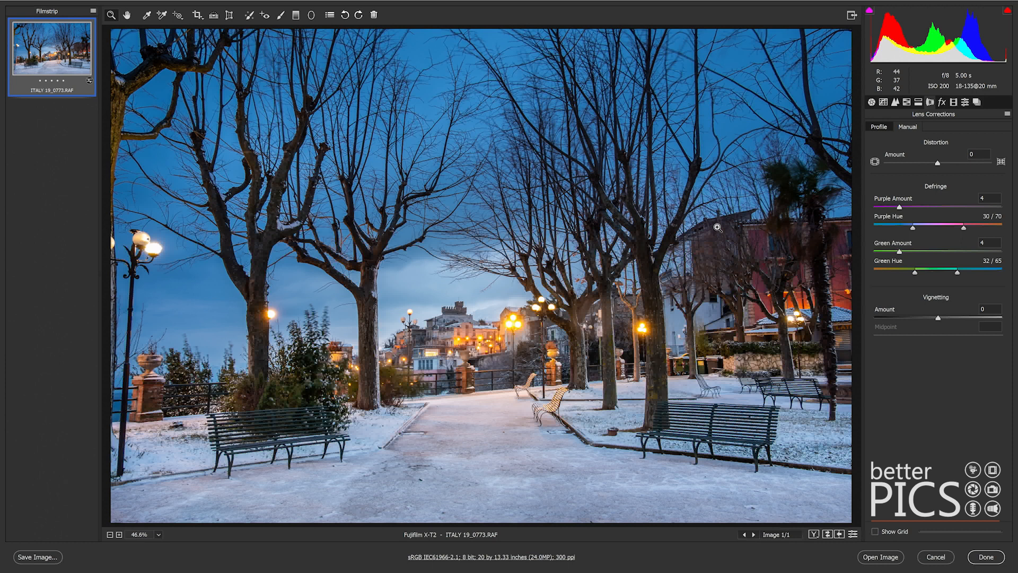
{"action": "left_click", "coordinate": [880, 128]}
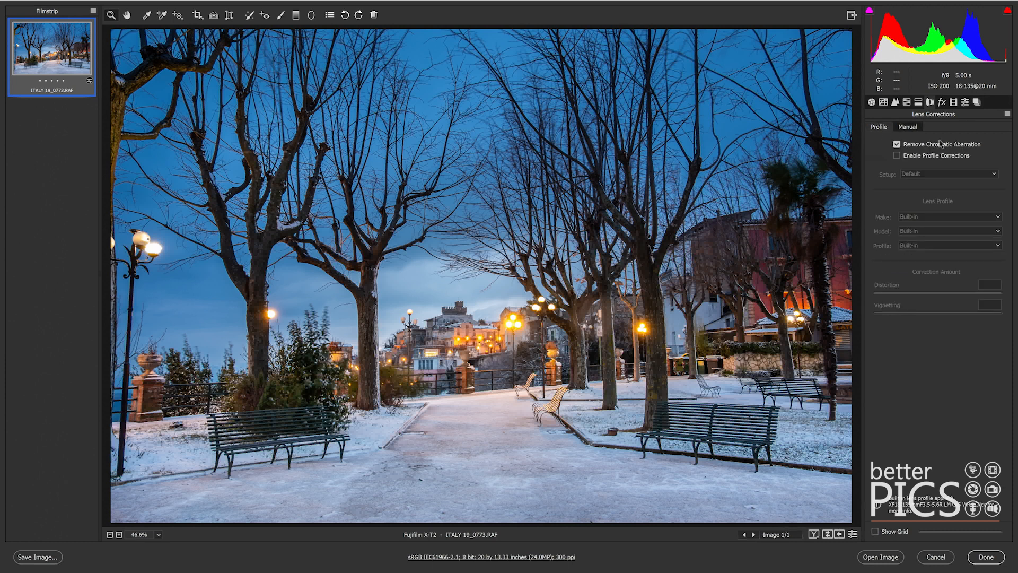
{"action": "left_click", "coordinate": [913, 129]}
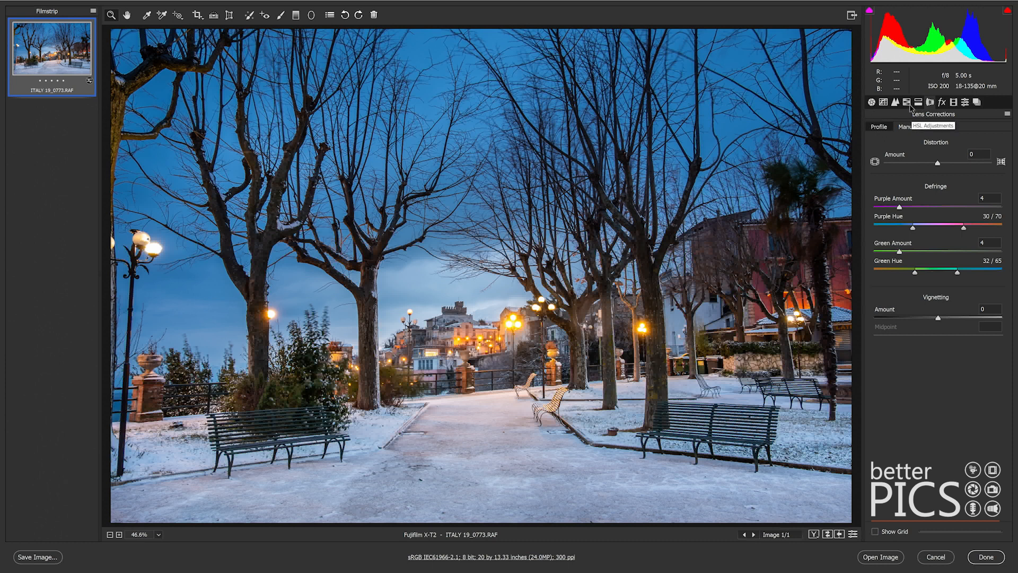
Fine-tune the blues in HSL to luminance -16 and saturation +4.
{"action": "left_click", "coordinate": [908, 103]}
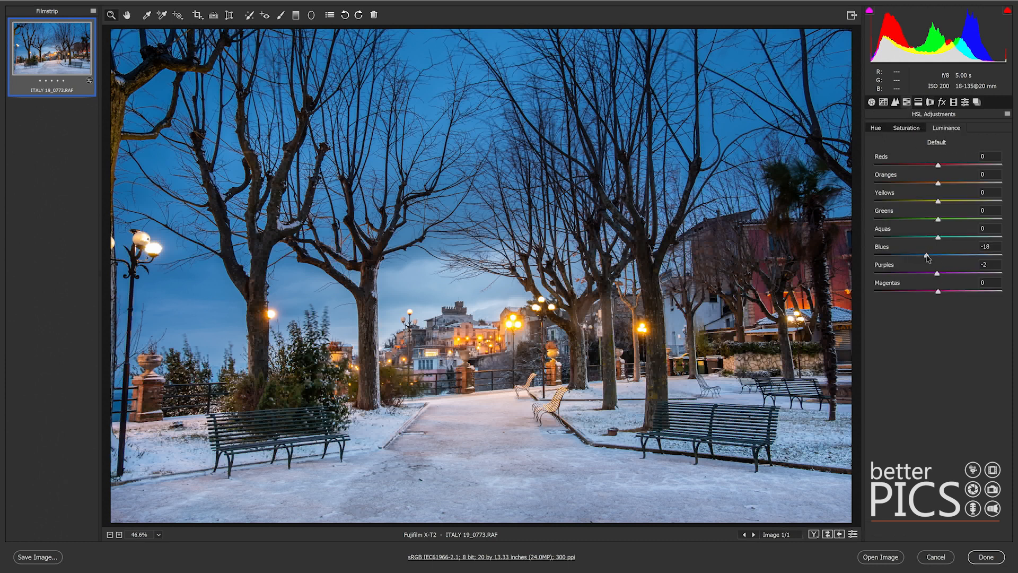
{"action": "left_click_drag", "start_coordinate": [926, 257], "coordinate": [929, 257]}
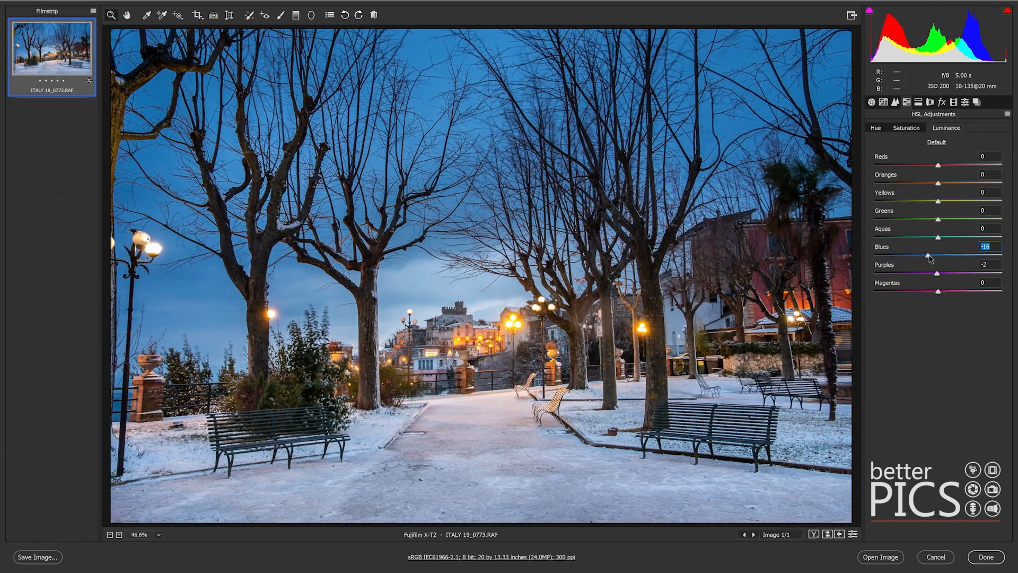
{"action": "left_click", "coordinate": [906, 130]}
{"action": "mouse_move", "coordinate": [947, 258]}
{"action": "left_mouse_down"}
{"action": "mouse_move", "coordinate": [907, 257]}
{"action": "mouse_move", "coordinate": [942, 258]}
{"action": "left_mouse_up"}
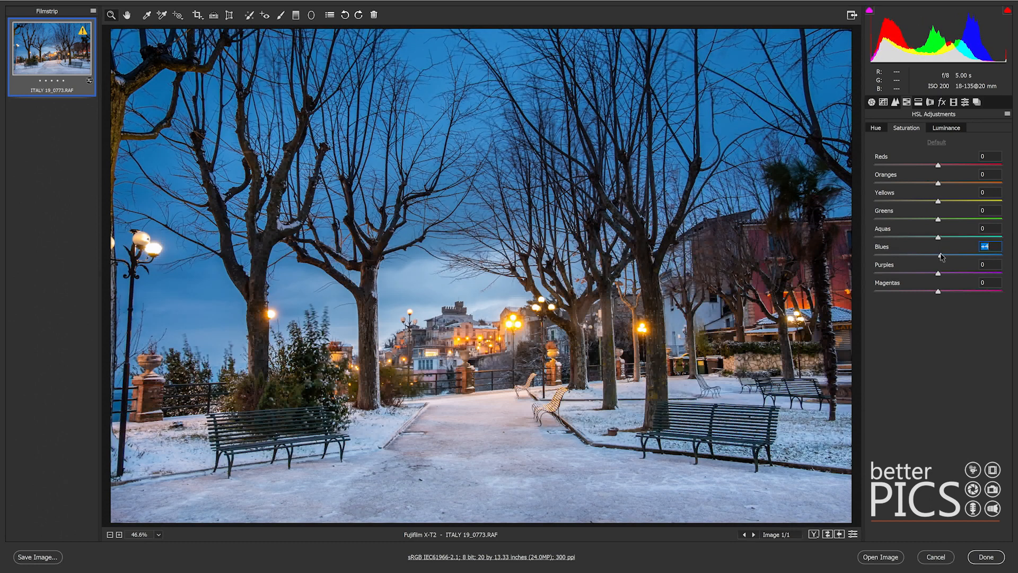
Try shifting the HSL hue of the Blues and reset it to 0.
{"action": "left_click", "coordinate": [882, 130]}
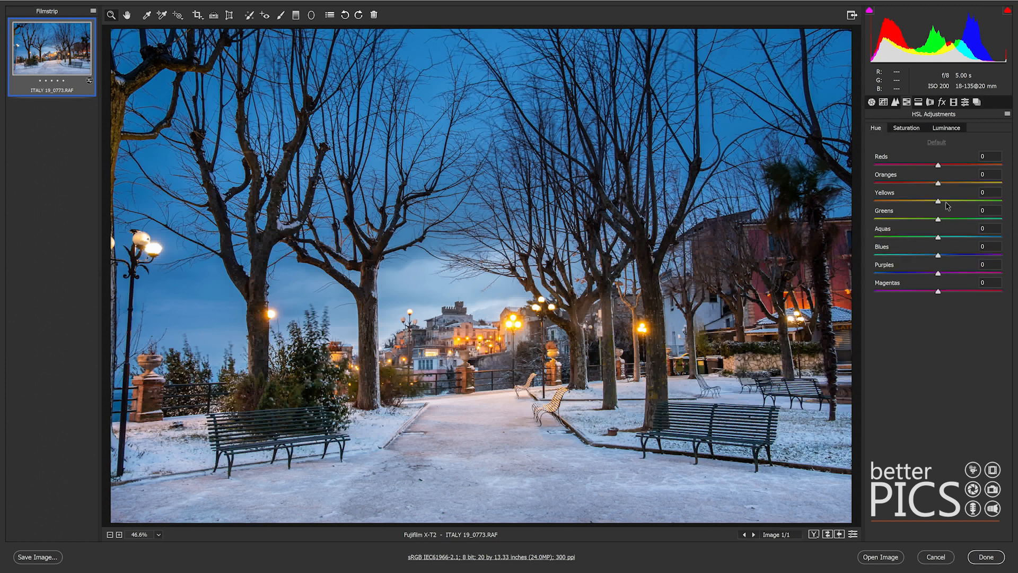
{"action": "left_click", "coordinate": [949, 257]}
{"action": "left_click_drag", "start_coordinate": [949, 257], "coordinate": [938, 261]}
{"action": "type", "text": "0"}
Lower the HSL luminance of the Blues to -20.
{"action": "left_click", "coordinate": [946, 128]}
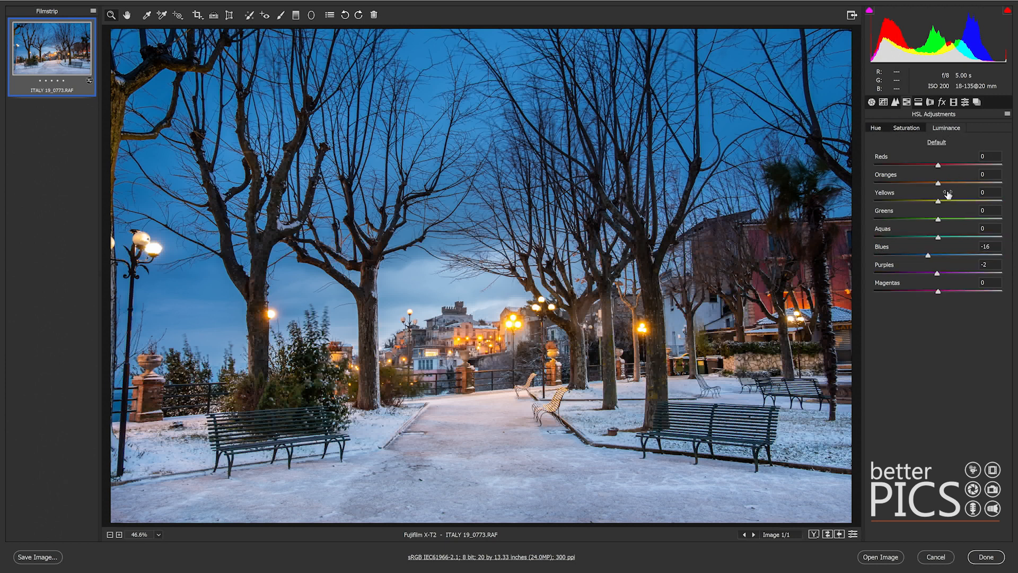
{"action": "left_click_drag", "start_coordinate": [928, 258], "coordinate": [925, 262]}
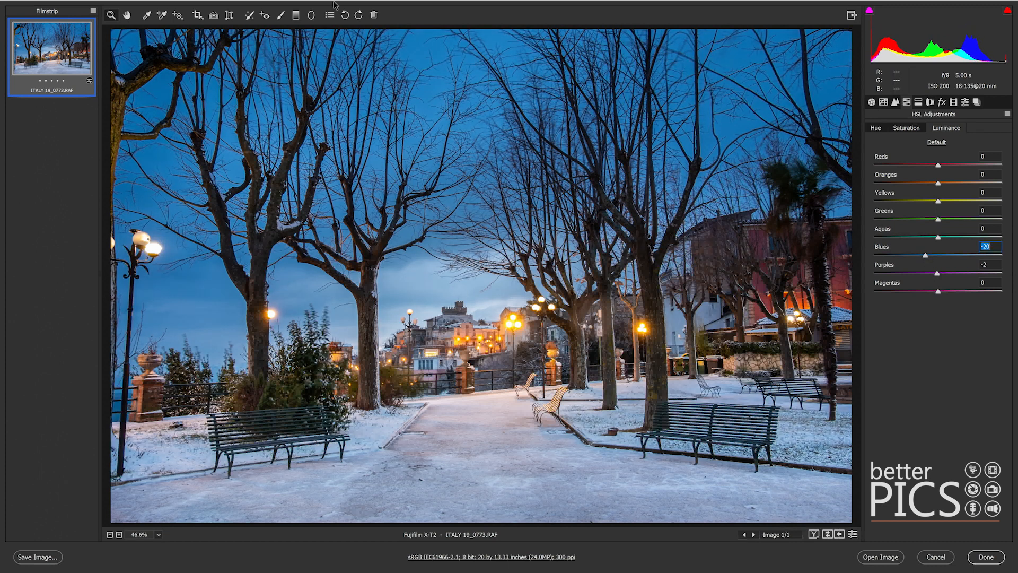
Darken the upper sky with size 33 Adjustment Brush strokes at Temperature 0, Exposure -0.20 and Highlights -16.
{"action": "left_click", "coordinate": [280, 15]}
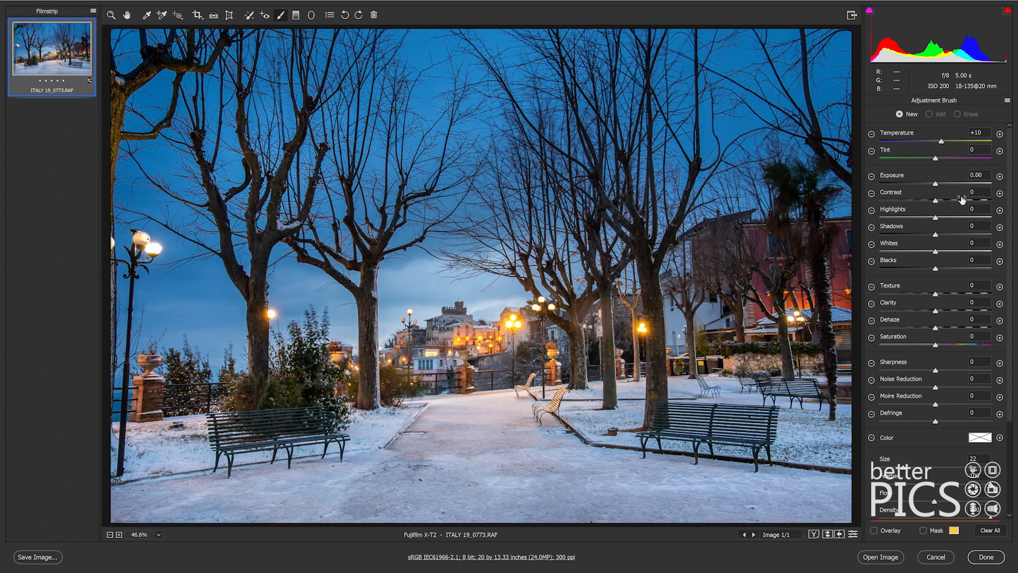
{"action": "left_click", "coordinate": [981, 132]}
{"action": "type", "text": "0"}
{"action": "left_click_drag", "start_coordinate": [937, 186], "coordinate": [933, 185]}
{"action": "left_click", "coordinate": [927, 217]}
{"action": "left_click", "coordinate": [916, 469]}
{"action": "mouse_move", "coordinate": [790, 93]}
{"action": "left_mouse_down"}
{"action": "mouse_move", "coordinate": [634, 51]}
{"action": "mouse_move", "coordinate": [506, 55]}
{"action": "mouse_move", "coordinate": [411, 32]}
{"action": "mouse_move", "coordinate": [234, 21]}
{"action": "left_mouse_up"}
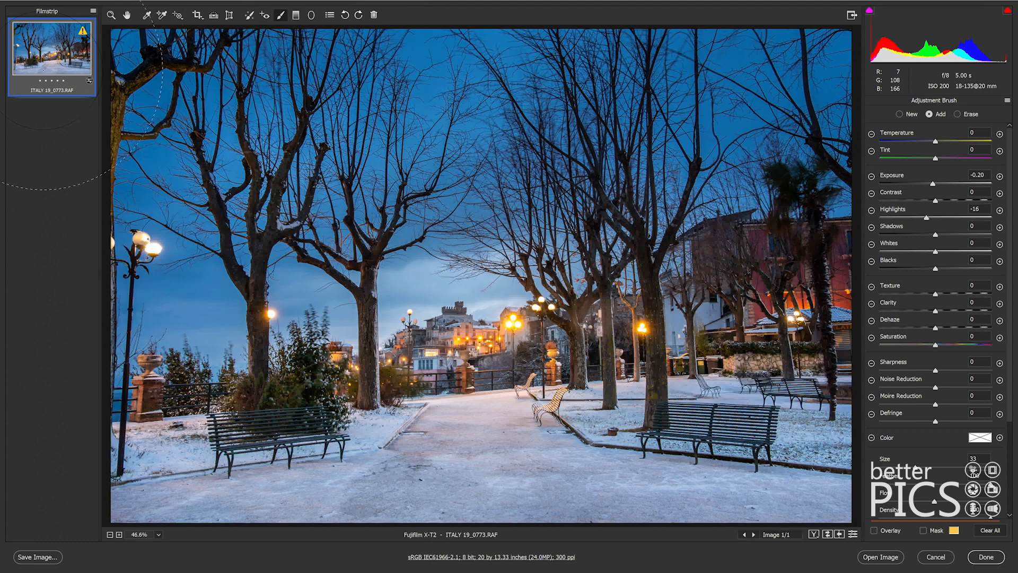
{"action": "mouse_move", "coordinate": [817, 103]}
{"action": "left_mouse_down"}
{"action": "mouse_move", "coordinate": [812, 72]}
{"action": "mouse_move", "coordinate": [755, 32]}
{"action": "mouse_move", "coordinate": [481, 1]}
{"action": "left_mouse_up"}
Start a new brush adjustment with Exposure 0, Highlights 0 and Temperature +9, and paint it over the lamps and right-hand trees.
{"action": "key", "text": "n"}
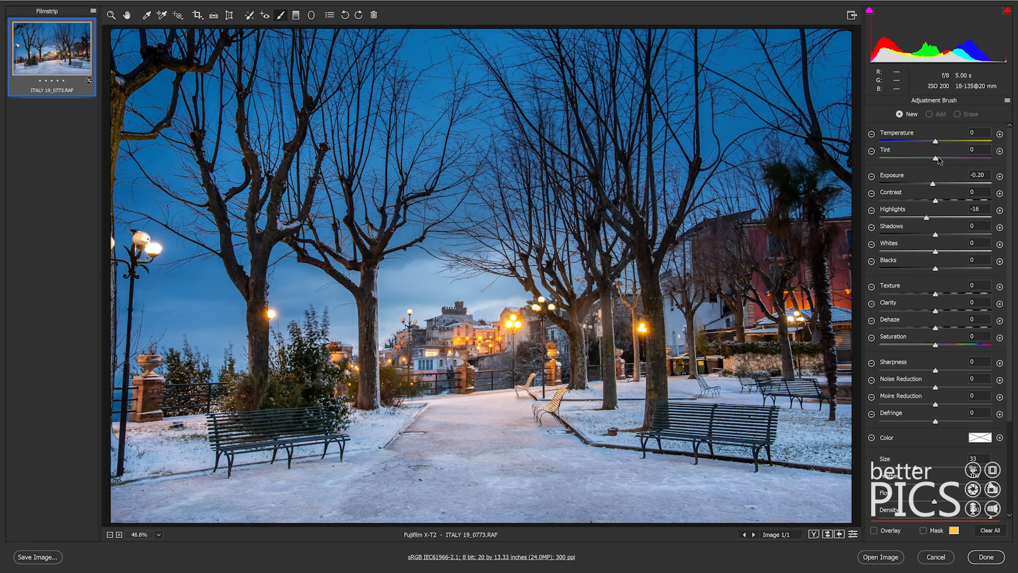
{"action": "left_click", "coordinate": [985, 173]}
{"action": "type", "text": "0"}
{"action": "left_click", "coordinate": [971, 209]}
{"action": "type", "text": "0"}
{"action": "left_click_drag", "start_coordinate": [936, 142], "coordinate": [943, 144]}
{"action": "mouse_move", "coordinate": [579, 337]}
{"action": "left_mouse_down"}
{"action": "mouse_move", "coordinate": [450, 322]}
{"action": "mouse_move", "coordinate": [196, 358]}
{"action": "mouse_move", "coordinate": [188, 380]}
{"action": "mouse_move", "coordinate": [844, 421]}
{"action": "mouse_move", "coordinate": [482, 462]}
{"action": "mouse_move", "coordinate": [199, 429]}
{"action": "mouse_move", "coordinate": [795, 372]}
{"action": "mouse_move", "coordinate": [784, 174]}
{"action": "mouse_move", "coordinate": [769, 183]}
{"action": "left_mouse_up"}
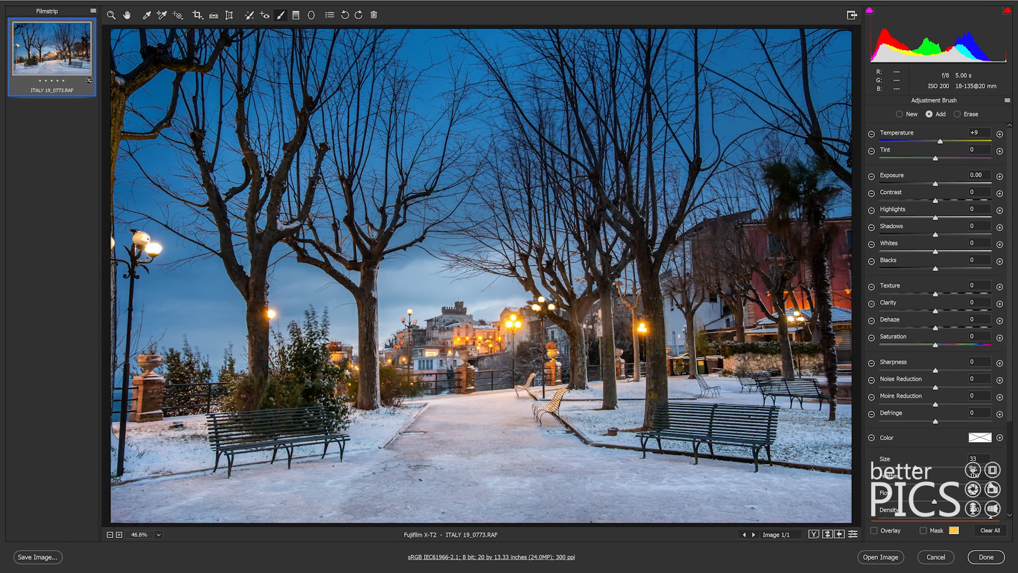
Change the brush adjustment to Temperature 0 and Exposure +0.20, and paint over the left-hand bench, shrubs and tree trunk.
{"action": "left_click", "coordinate": [980, 132]}
{"action": "type", "text": "0"}
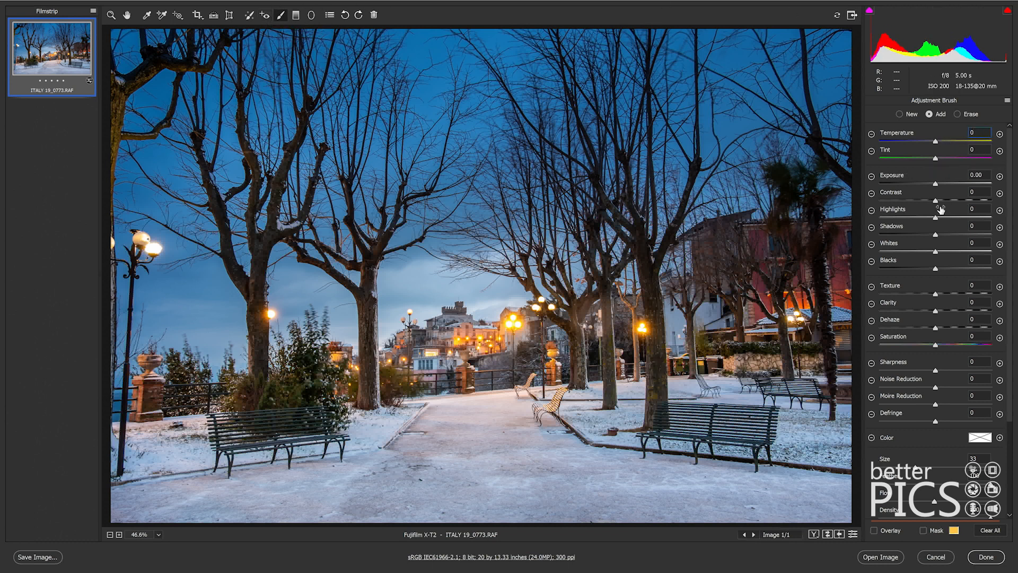
{"action": "left_click", "coordinate": [938, 186]}
{"action": "left_click_drag", "start_coordinate": [938, 183], "coordinate": [940, 184]}
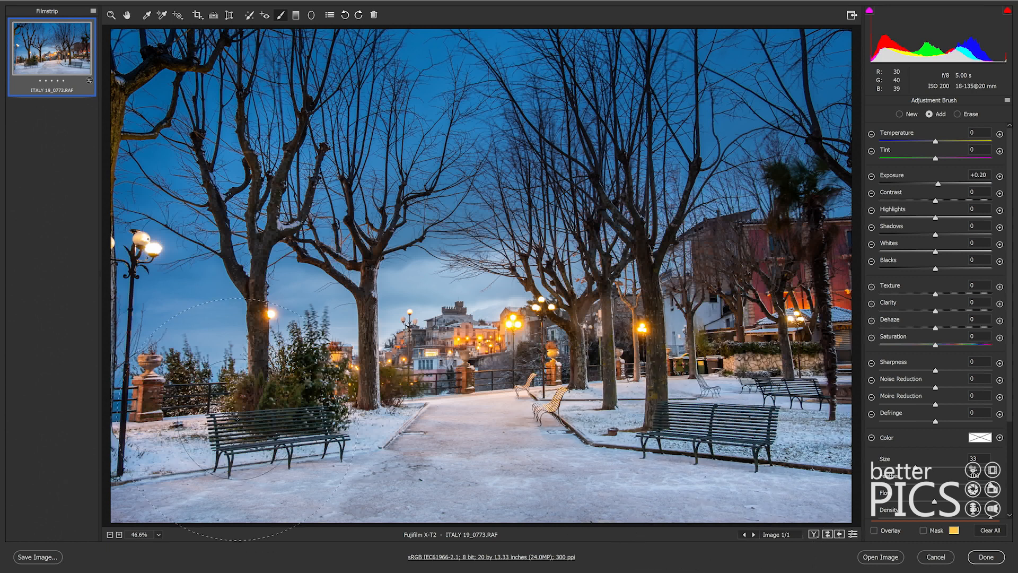
{"action": "mouse_move", "coordinate": [259, 425]}
{"action": "left_mouse_down"}
{"action": "mouse_move", "coordinate": [210, 424]}
{"action": "mouse_move", "coordinate": [259, 202]}
{"action": "mouse_move", "coordinate": [277, 226]}
{"action": "mouse_move", "coordinate": [235, 219]}
{"action": "mouse_move", "coordinate": [270, 249]}
{"action": "left_mouse_up"}
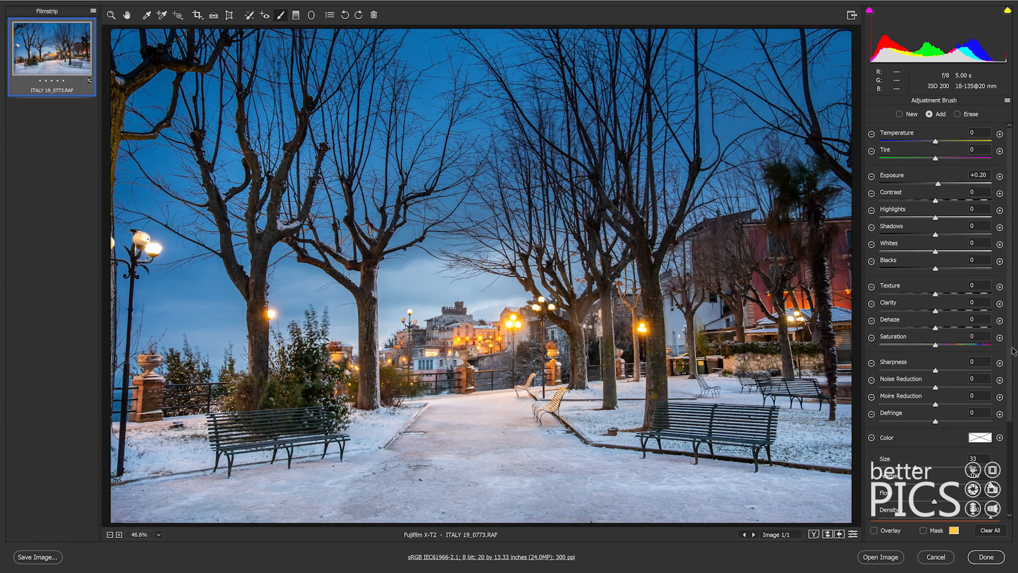
Compare the edited photo with the original in swapped, side-by-side and split before/after views.
{"action": "left_click", "coordinate": [827, 534]}
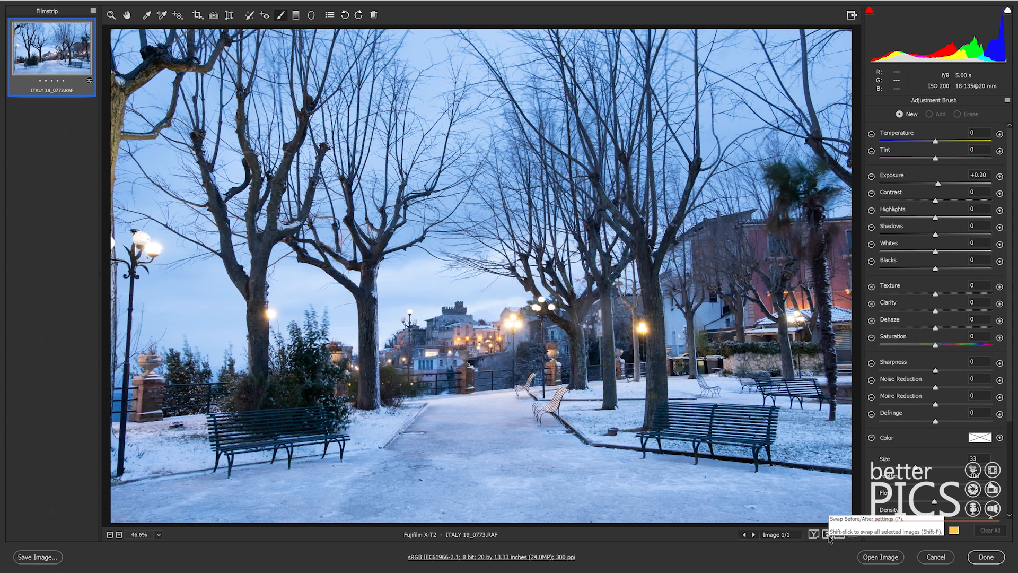
{"action": "left_click", "coordinate": [827, 534]}
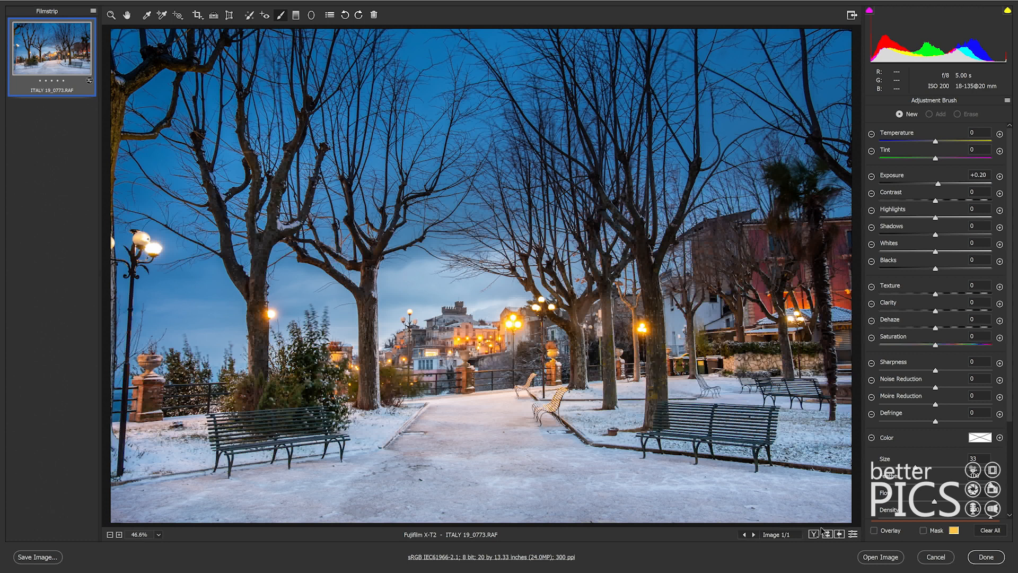
{"action": "left_click", "coordinate": [814, 534]}
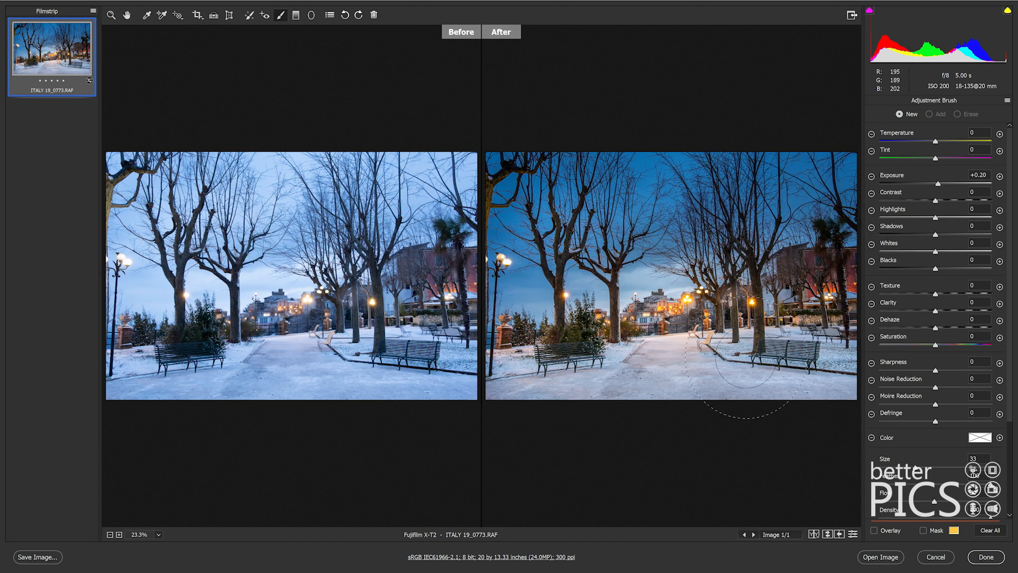
{"action": "left_click", "coordinate": [813, 534]}
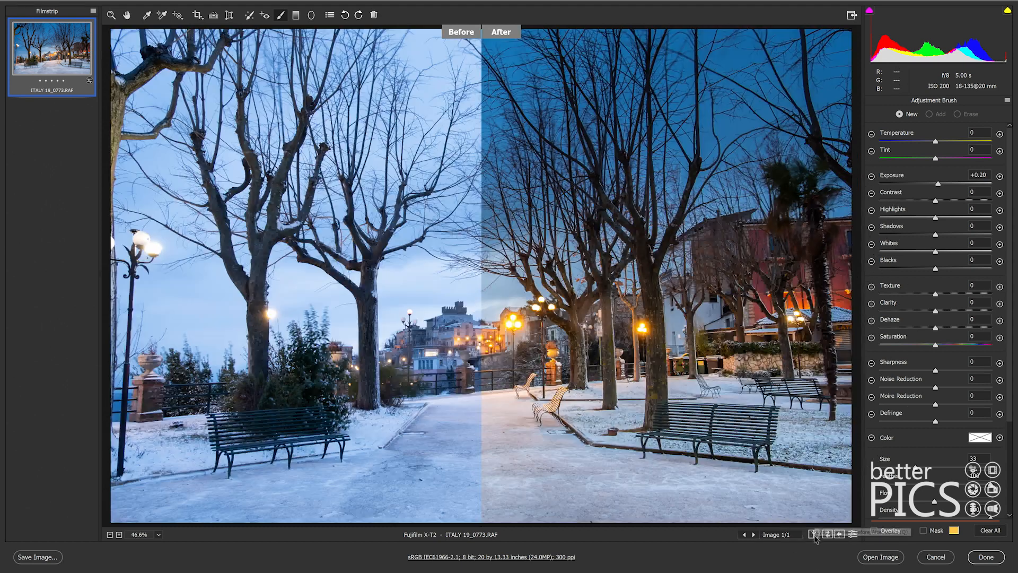
Compare the original and edited photo in the left/right and top/bottom split views, and return to the single edited view.
{"action": "left_click", "coordinate": [813, 535]}
{"action": "left_click", "coordinate": [814, 534]}
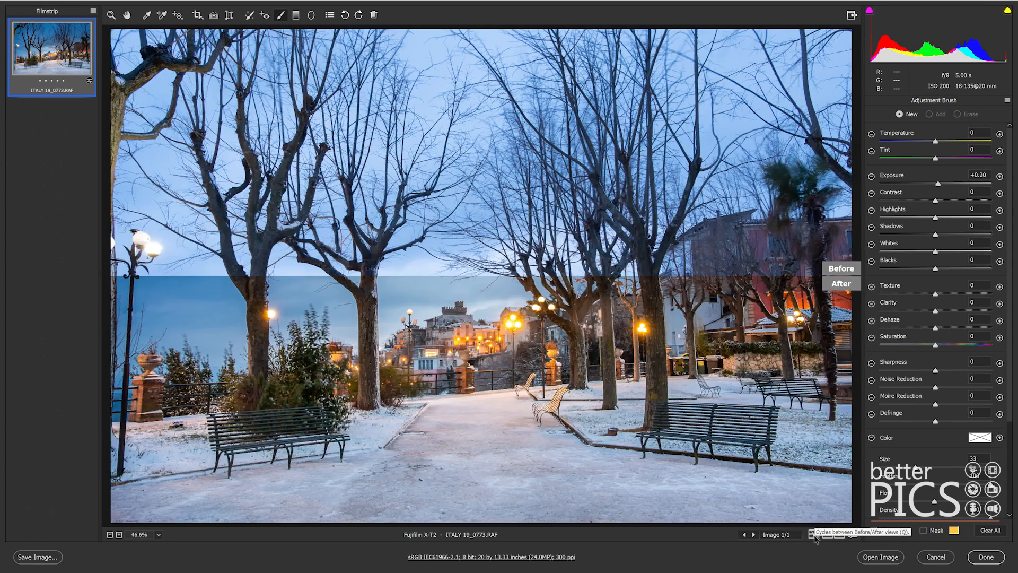
{"action": "left_click", "coordinate": [813, 535]}
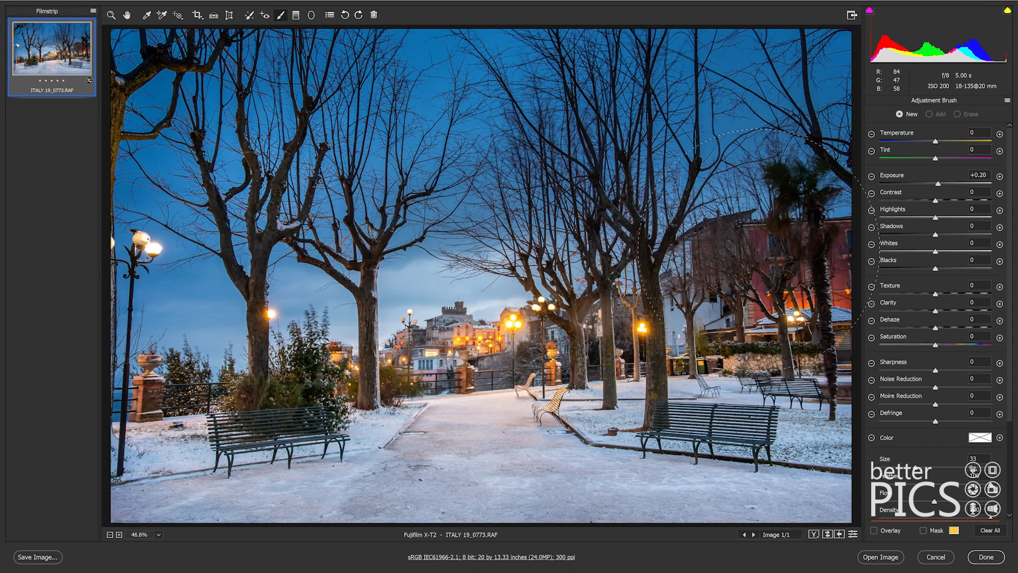
Paint the Exposure +0.20 brush over the left-hand trunk and right-hand trees, and a new size 16 adjustment over both foreground benches.
{"action": "left_click", "coordinate": [264, 328]}
{"action": "mouse_move", "coordinate": [264, 327]}
{"action": "left_mouse_down"}
{"action": "mouse_move", "coordinate": [507, 331]}
{"action": "mouse_move", "coordinate": [769, 303]}
{"action": "left_mouse_up"}
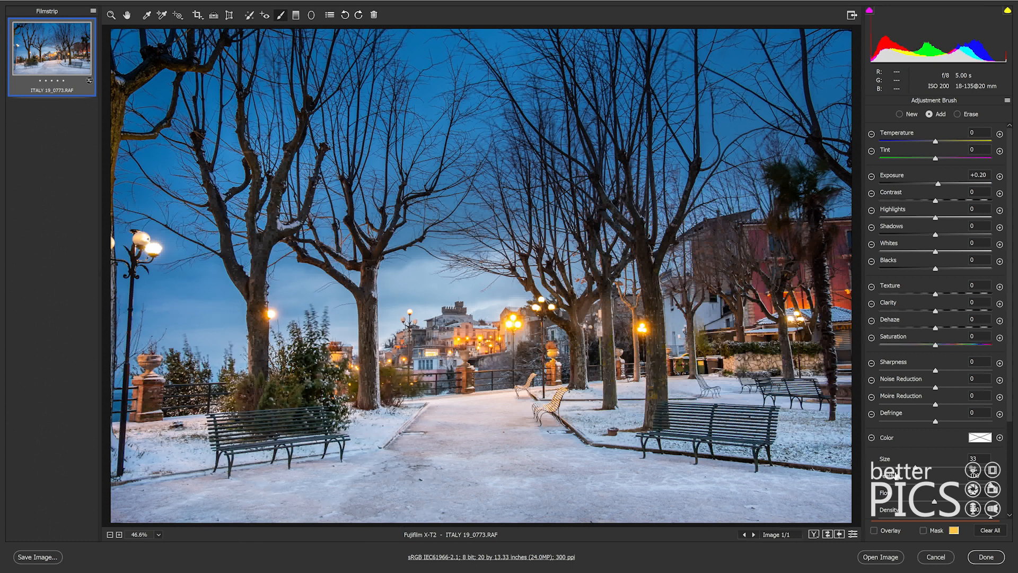
{"action": "left_click_drag", "start_coordinate": [916, 468], "coordinate": [896, 468]}
{"action": "key", "text": "n"}
{"action": "mouse_move", "coordinate": [297, 451]}
{"action": "left_mouse_down"}
{"action": "mouse_move", "coordinate": [237, 442]}
{"action": "mouse_move", "coordinate": [307, 430]}
{"action": "mouse_move", "coordinate": [252, 432]}
{"action": "mouse_move", "coordinate": [288, 438]}
{"action": "mouse_move", "coordinate": [231, 446]}
{"action": "mouse_move", "coordinate": [268, 436]}
{"action": "mouse_move", "coordinate": [293, 450]}
{"action": "left_mouse_up"}
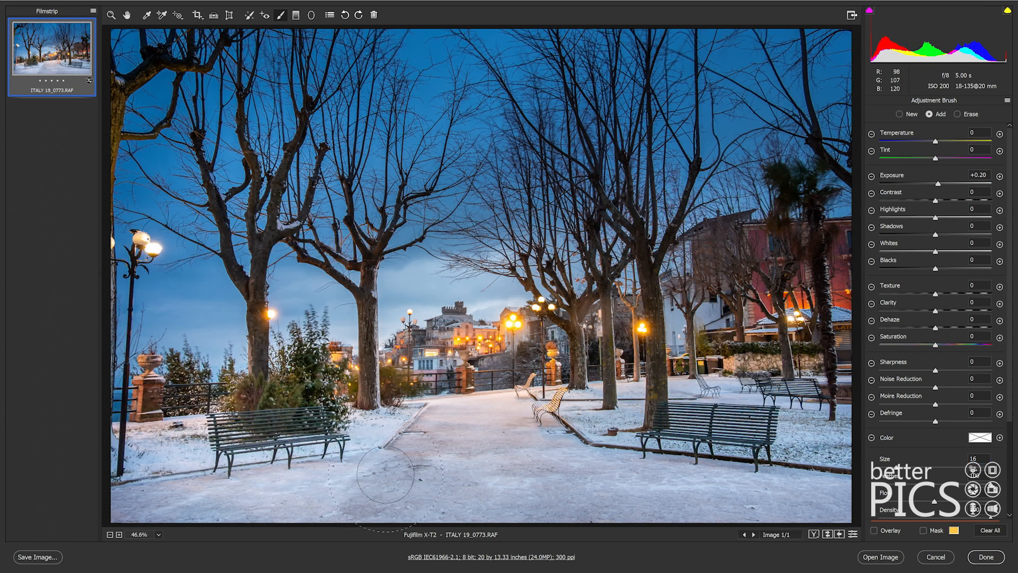
{"action": "left_click_drag", "start_coordinate": [675, 420], "coordinate": [797, 463]}
Set the bench brush adjustment's Contrast to +18 and Clarity to +4.
{"action": "left_click", "coordinate": [943, 202]}
{"action": "left_click_drag", "start_coordinate": [944, 204], "coordinate": [945, 205]}
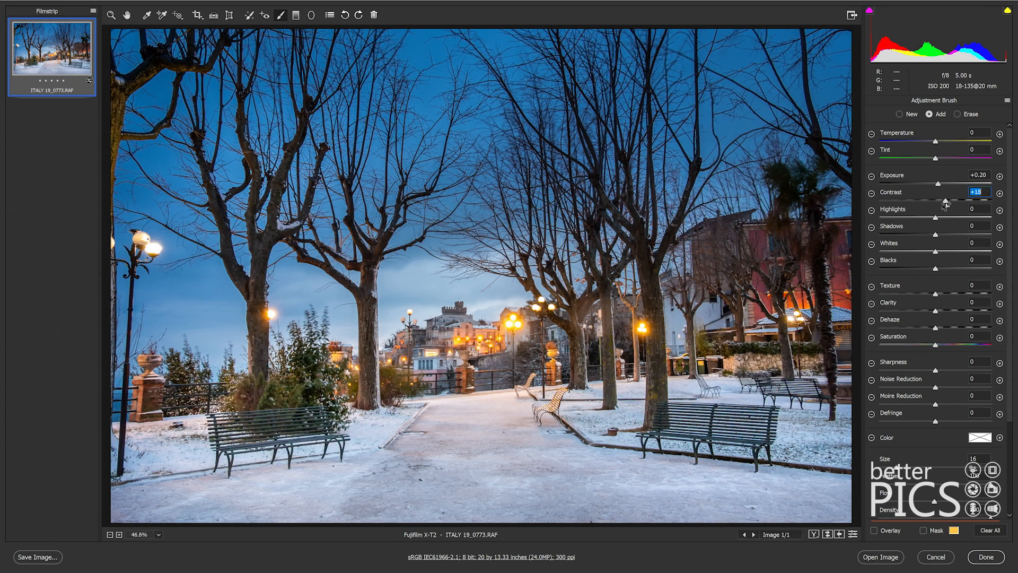
{"action": "left_click", "coordinate": [938, 310]}
Examine the benches, tree trunks, lamps, distant buildings and snowy path at close range, including at 100%, and return to the whole photo.
{"action": "key", "text": "z"}
{"action": "left_click", "coordinate": [709, 421]}
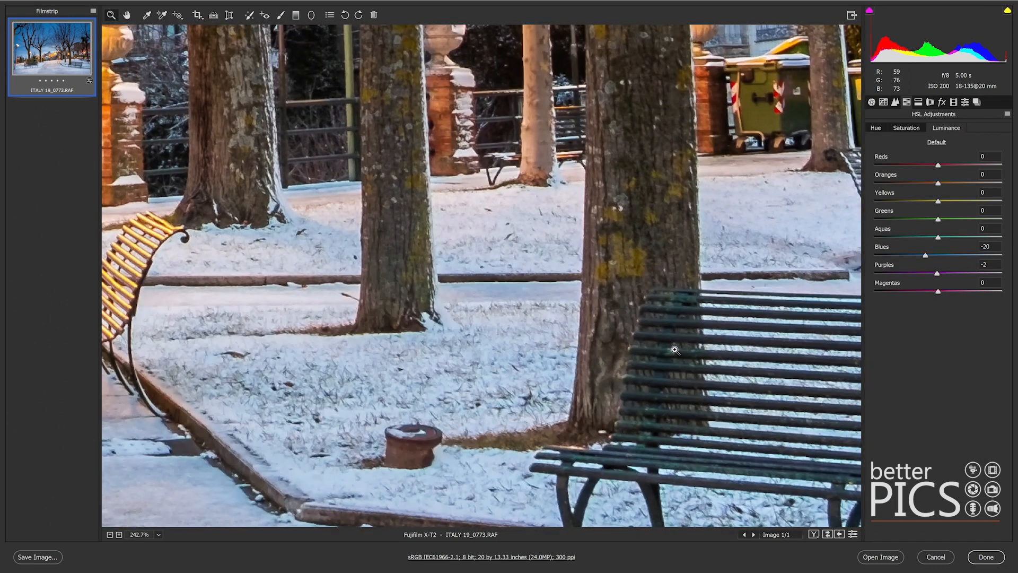
{"action": "left_click", "coordinate": [675, 352], "text": "alt"}
{"action": "left_click", "coordinate": [673, 354], "text": "alt"}
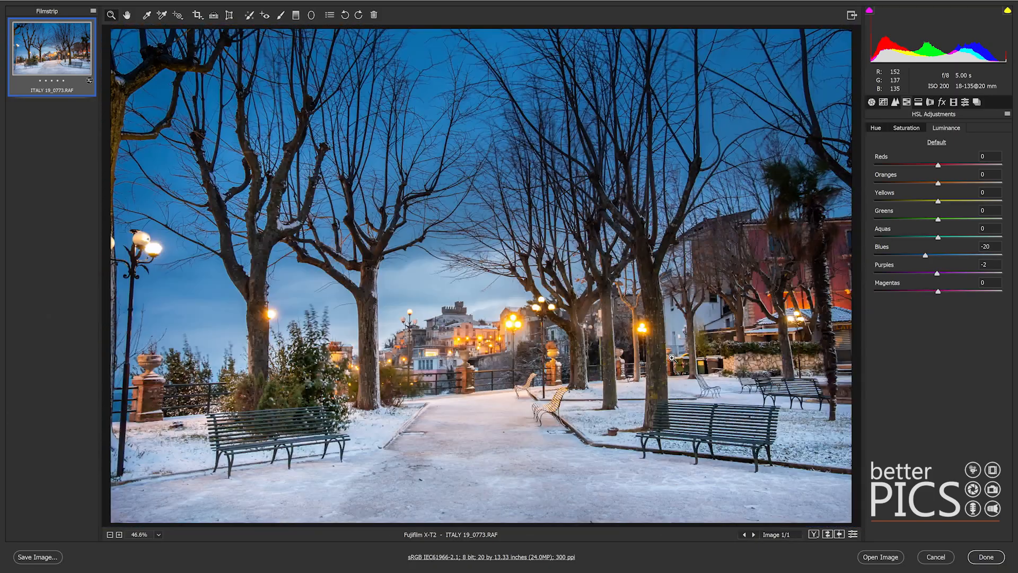
{"action": "left_click", "coordinate": [671, 360], "text": "alt"}
{"action": "key", "text": "ctrl+plus"}
{"action": "key", "text": "ctrl+plus"}
{"action": "key", "text": "ctrl+plus"}
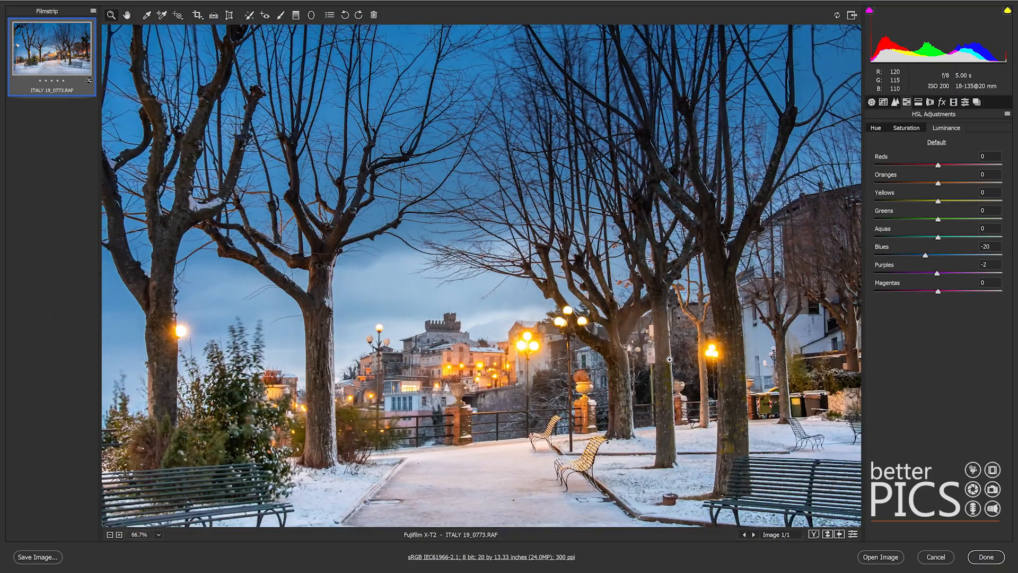
{"action": "left_click_drag", "start_coordinate": [530, 439], "coordinate": [666, 153]}
{"action": "left_click_drag", "start_coordinate": [769, 268], "coordinate": [205, 282]}
{"action": "left_click_drag", "start_coordinate": [798, 198], "coordinate": [602, 354]}
{"action": "left_click_drag", "start_coordinate": [690, 274], "coordinate": [656, 351]}
{"action": "left_click_drag", "start_coordinate": [740, 307], "coordinate": [1008, 275]}
{"action": "left_click_drag", "start_coordinate": [283, 375], "coordinate": [577, 278]}
{"action": "left_click_drag", "start_coordinate": [506, 320], "coordinate": [521, 302]}
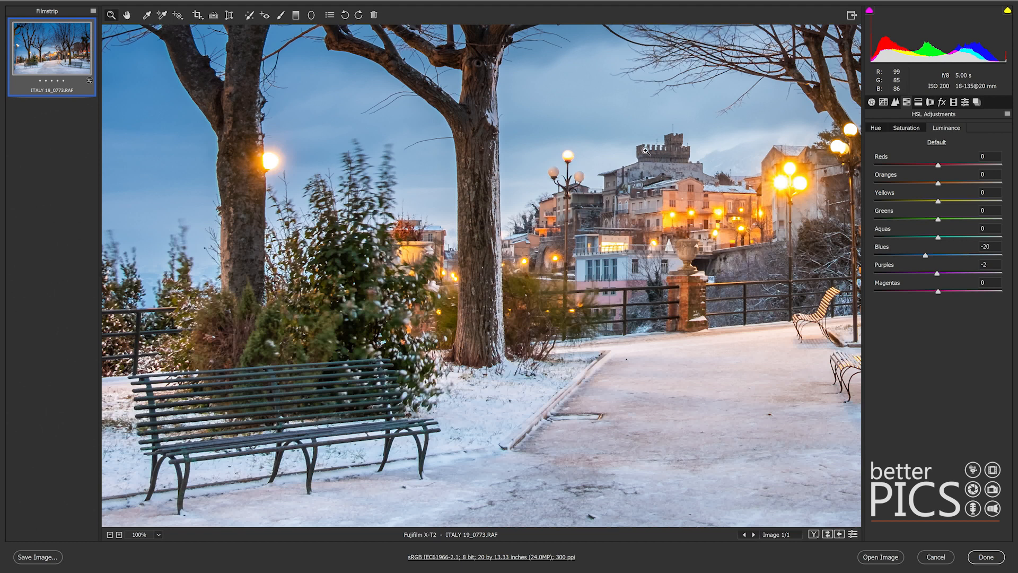
{"action": "left_click_drag", "start_coordinate": [598, 392], "coordinate": [632, 302]}
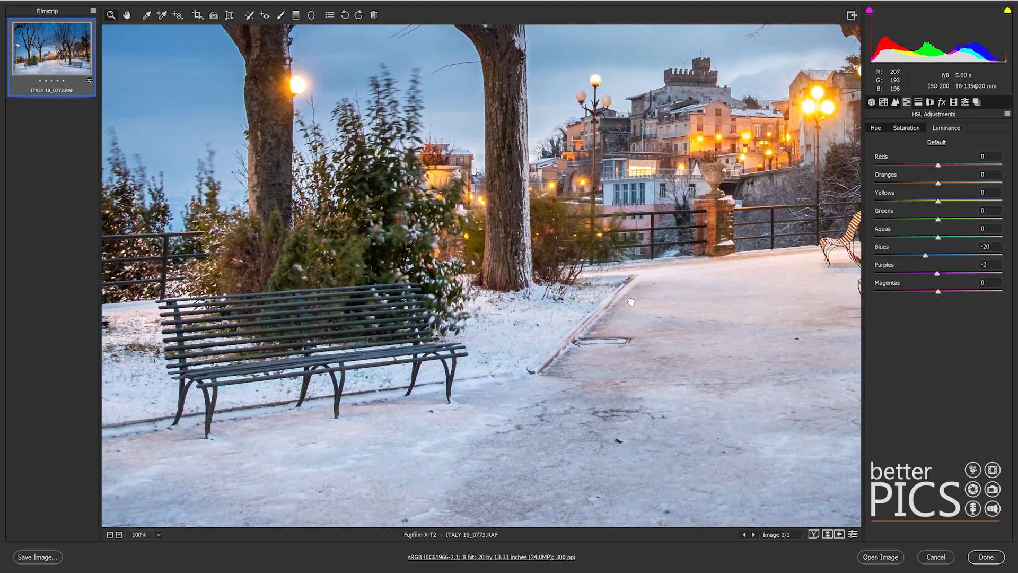
{"action": "left_click", "coordinate": [734, 296]}
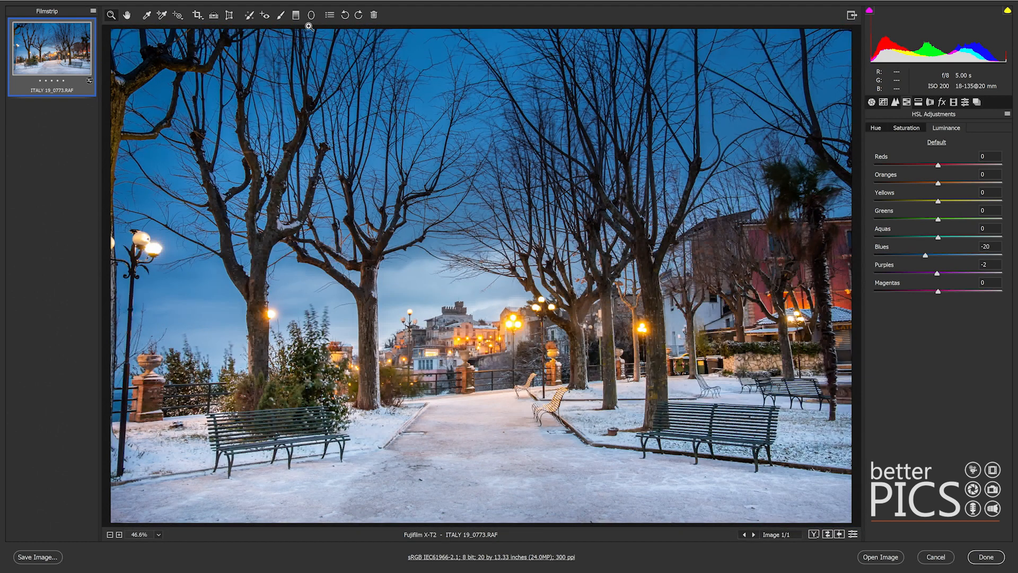
Start a size 26 Adjustment Brush with Contrast 0 and paint it over the sky behind the trees, undoing one stroke along the way.
{"action": "left_click", "coordinate": [280, 15]}
{"action": "left_click", "coordinate": [977, 192]}
{"action": "type", "text": "0"}
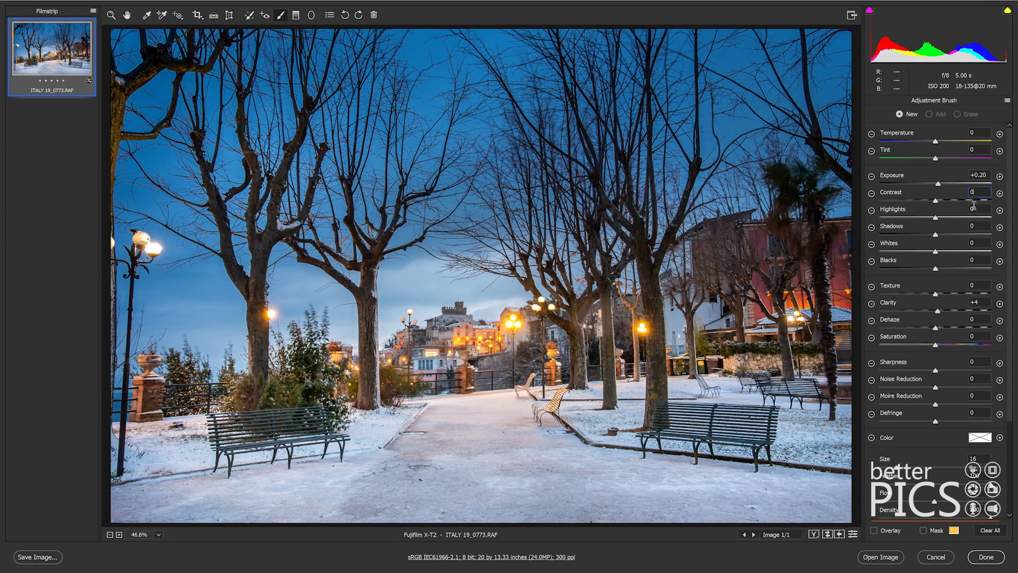
{"action": "left_click_drag", "start_coordinate": [896, 468], "coordinate": [908, 468]}
{"action": "mouse_move", "coordinate": [273, 150]}
{"action": "left_mouse_down"}
{"action": "mouse_move", "coordinate": [259, 149]}
{"action": "mouse_move", "coordinate": [608, 155]}
{"action": "mouse_move", "coordinate": [344, 161]}
{"action": "mouse_move", "coordinate": [479, 174]}
{"action": "mouse_move", "coordinate": [336, 200]}
{"action": "mouse_move", "coordinate": [472, 185]}
{"action": "mouse_move", "coordinate": [343, 232]}
{"action": "mouse_move", "coordinate": [474, 217]}
{"action": "mouse_move", "coordinate": [645, 162]}
{"action": "mouse_move", "coordinate": [713, 127]}
{"action": "mouse_move", "coordinate": [557, 160]}
{"action": "mouse_move", "coordinate": [371, 170]}
{"action": "mouse_move", "coordinate": [175, 234]}
{"action": "mouse_move", "coordinate": [178, 298]}
{"action": "mouse_move", "coordinate": [192, 292]}
{"action": "left_mouse_up"}
{"action": "key", "text": "ctrl+z"}
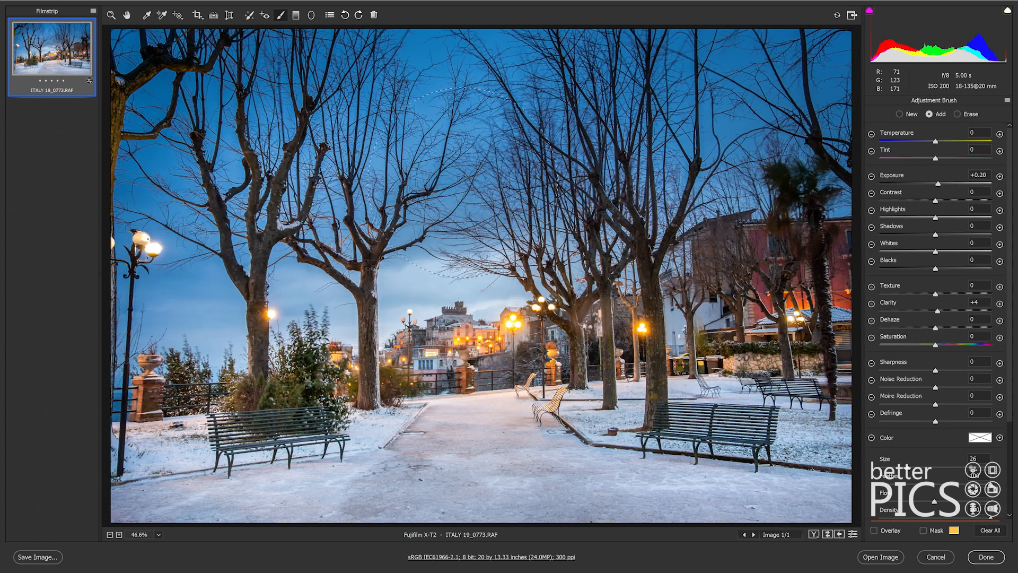
{"action": "key", "text": "n"}
{"action": "mouse_move", "coordinate": [464, 178]}
{"action": "left_mouse_down"}
{"action": "mouse_move", "coordinate": [451, 165]}
{"action": "mouse_move", "coordinate": [506, 183]}
{"action": "mouse_move", "coordinate": [467, 172]}
{"action": "mouse_move", "coordinate": [663, 153]}
{"action": "mouse_move", "coordinate": [717, 178]}
{"action": "mouse_move", "coordinate": [715, 188]}
{"action": "left_mouse_up"}
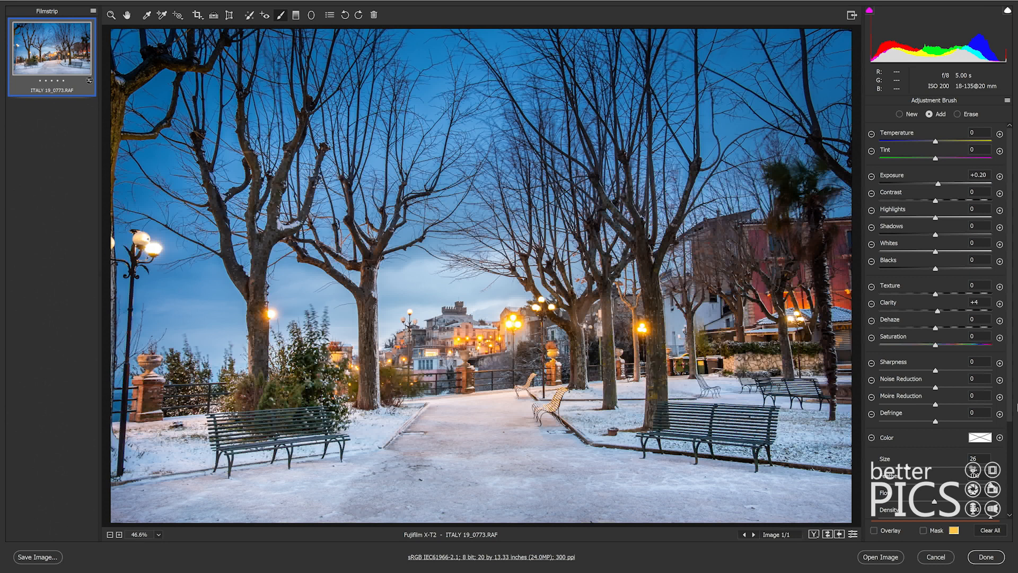
Cycle through the side-by-side and split before/after views to judge the finished brushwork, ending on the edited photo alone.
{"action": "left_click", "coordinate": [814, 534]}
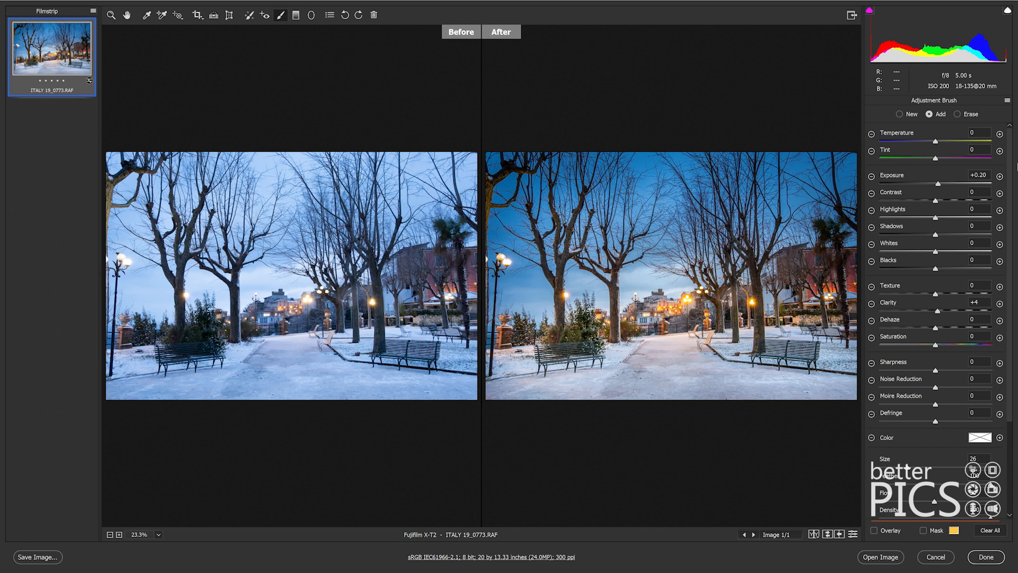
{"action": "left_click", "coordinate": [814, 535]}
{"action": "left_click", "coordinate": [813, 534]}
{"action": "left_click", "coordinate": [813, 534]}
{"action": "left_click", "coordinate": [814, 534]}
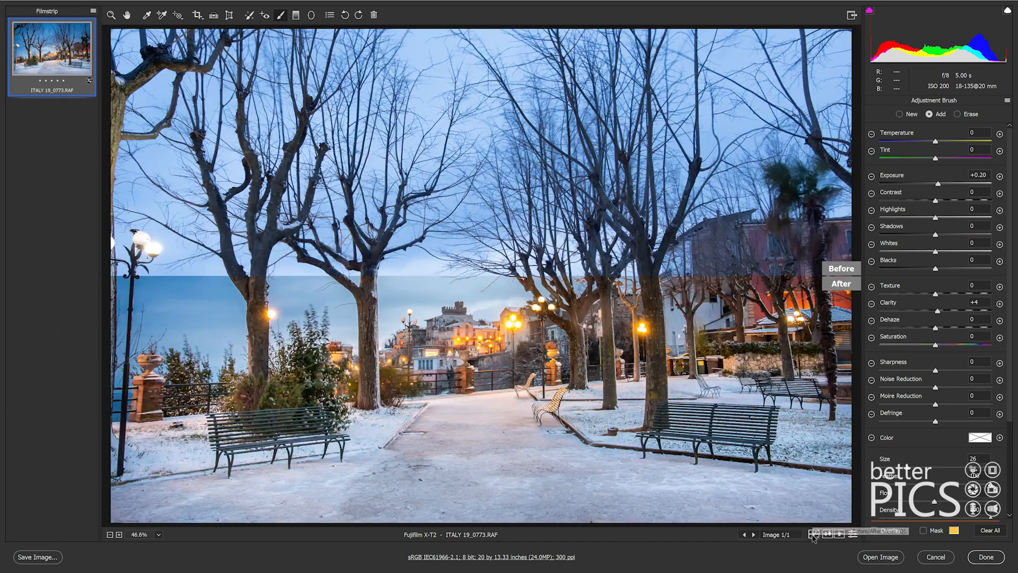
{"action": "left_click", "coordinate": [813, 535]}
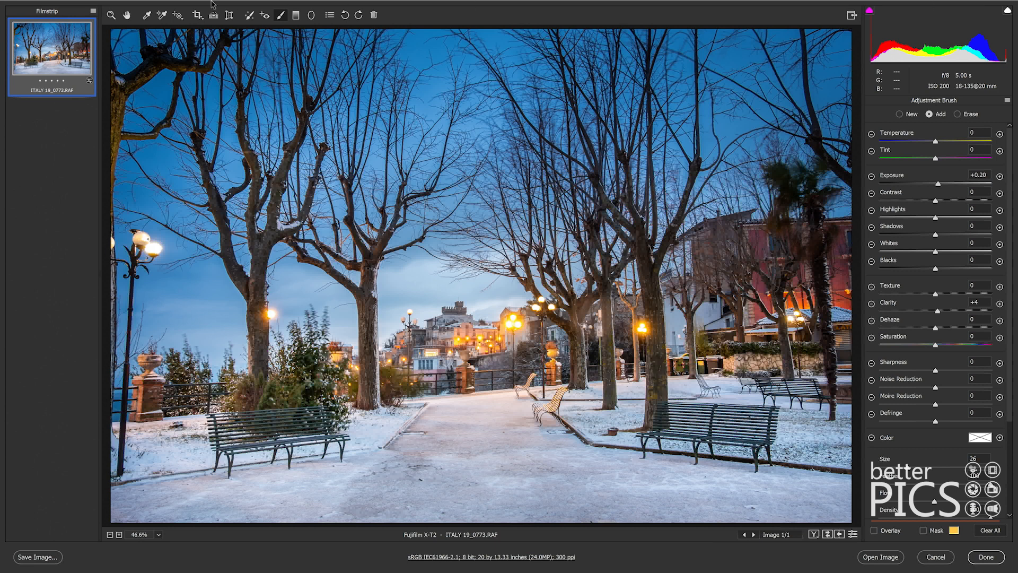
Leave the Adjustment Brush and display the photo's global Basic adjustments for review.
{"action": "left_click", "coordinate": [111, 15]}
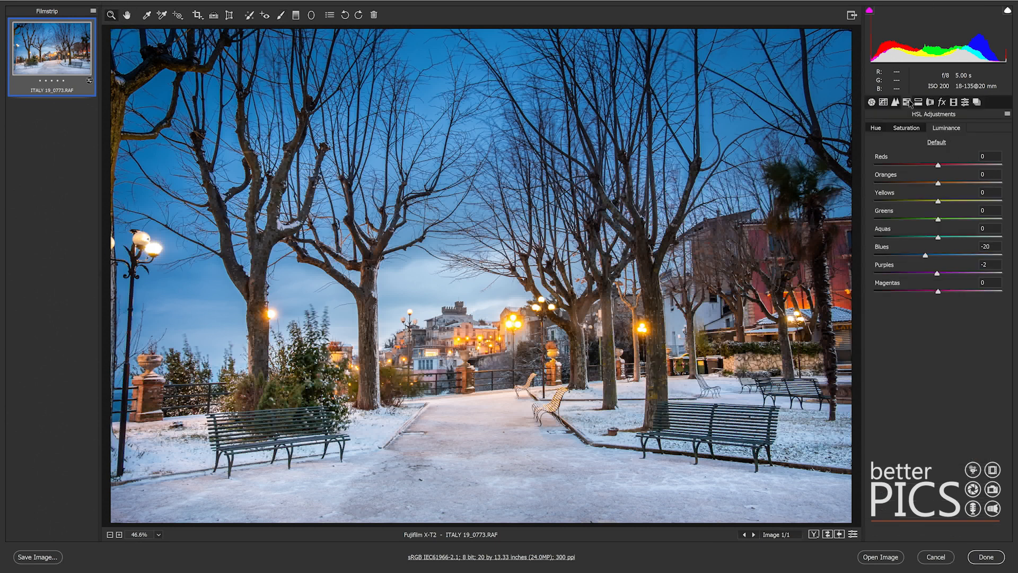
{"action": "left_click", "coordinate": [872, 102]}
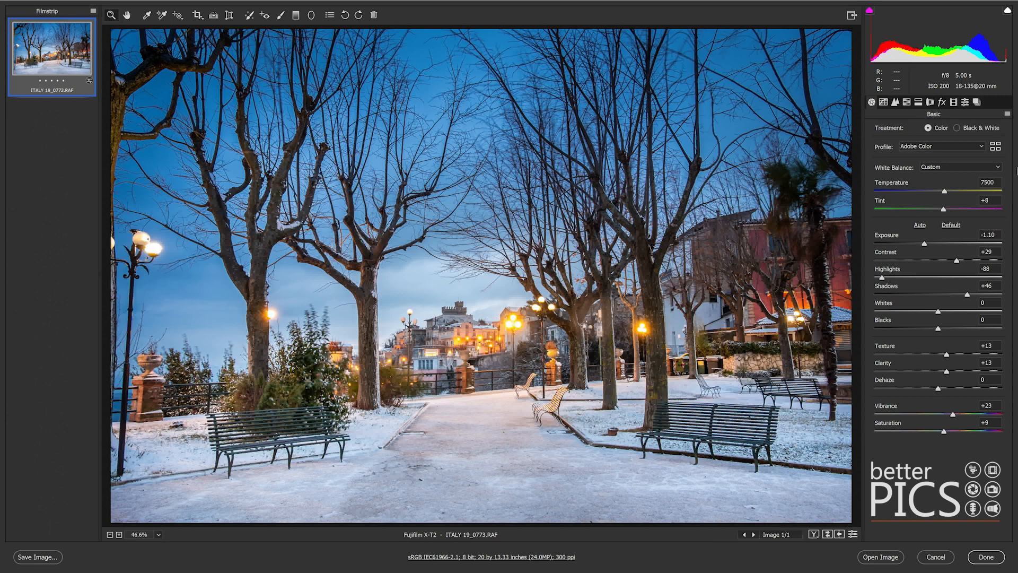